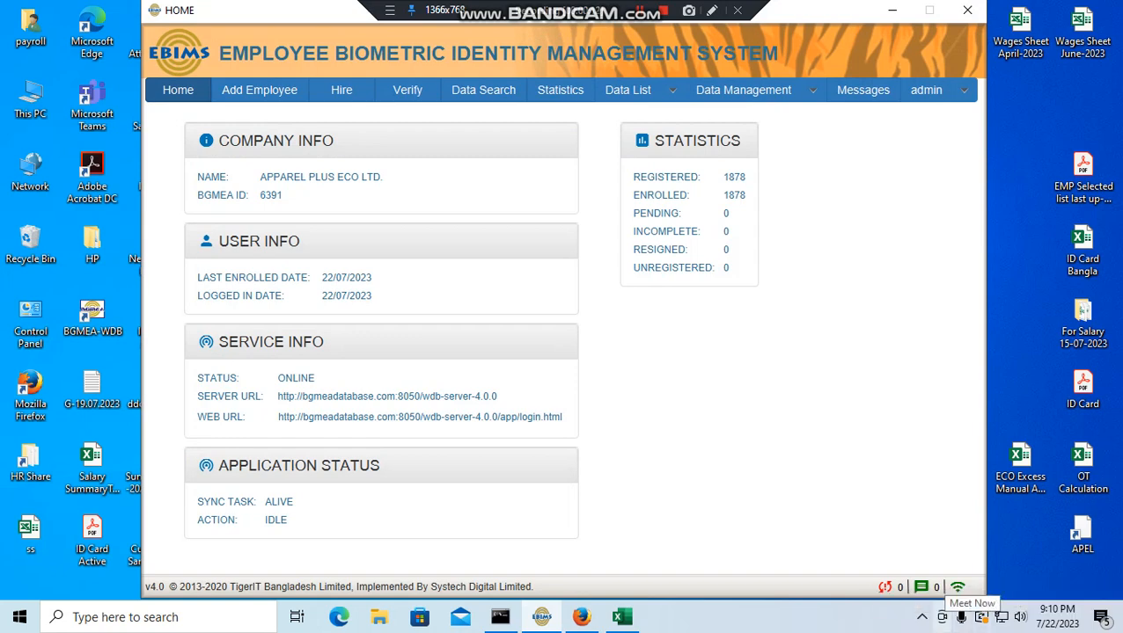
Step: Raise the system speaker volume close to its maximum
{"action": "left_click", "coordinate": [1019, 617]}
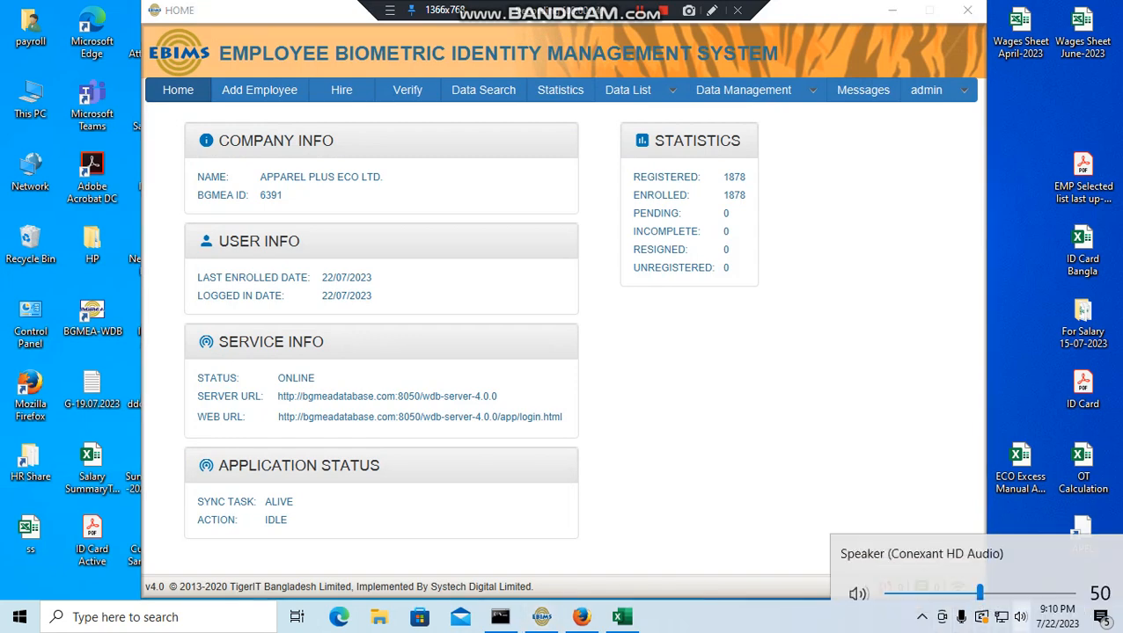
{"action": "left_click_drag", "start_coordinate": [979, 576], "coordinate": [1073, 576]}
{"action": "left_click", "coordinate": [845, 422]}
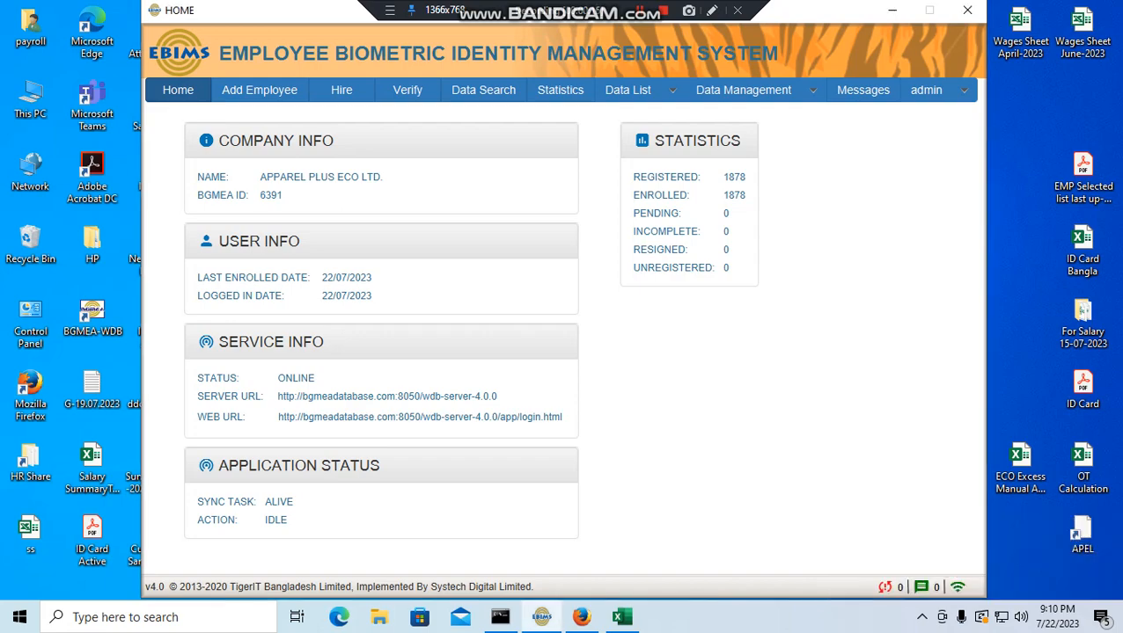
Step: Switch to the Running MP workbook in Excel and copy the local ID in cell A2 of the Resign & Lefty sheet
{"action": "left_click", "coordinate": [621, 616]}
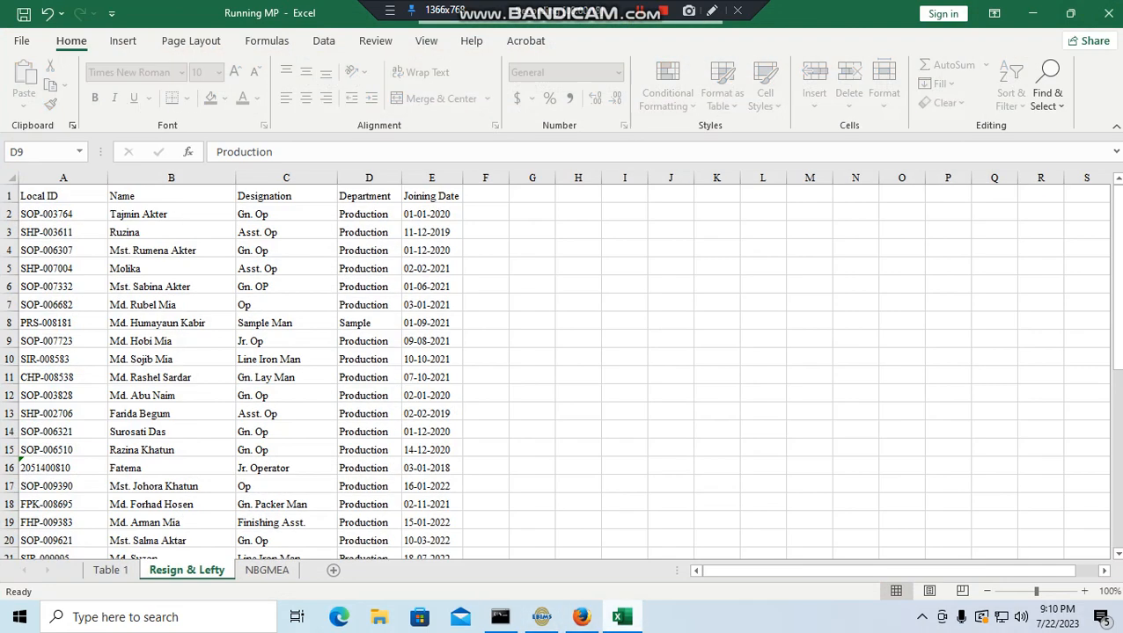
{"action": "left_click", "coordinate": [716, 411]}
{"action": "scroll", "coordinate": [716, 411], "scroll_direction": "down", "scroll_amount": 4}
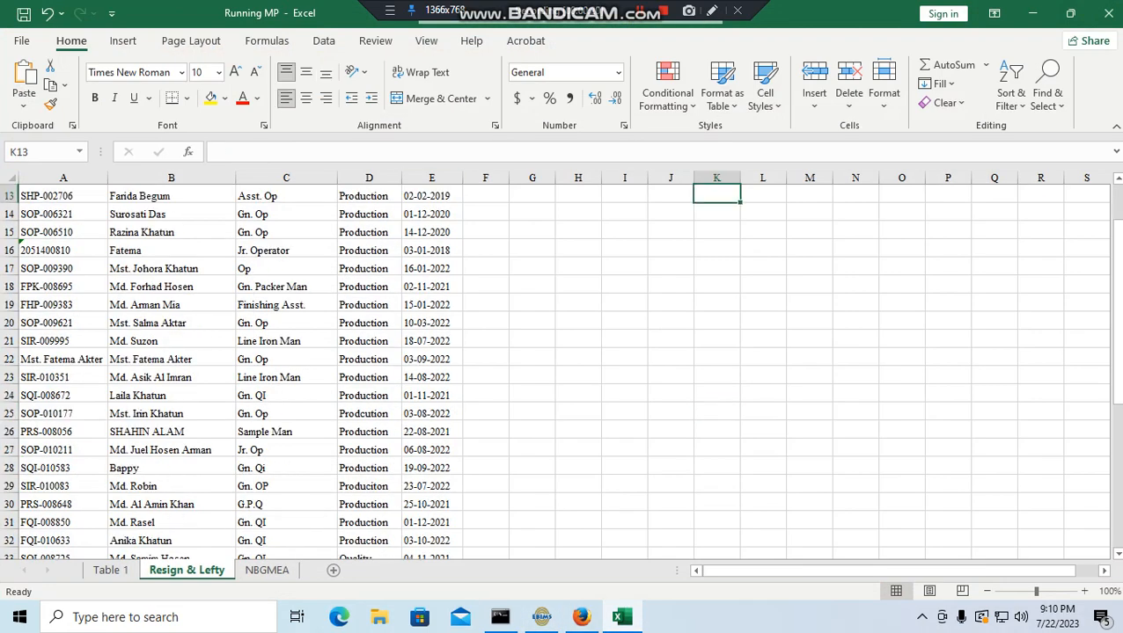
{"action": "scroll", "coordinate": [716, 410], "scroll_direction": "up", "scroll_amount": 4}
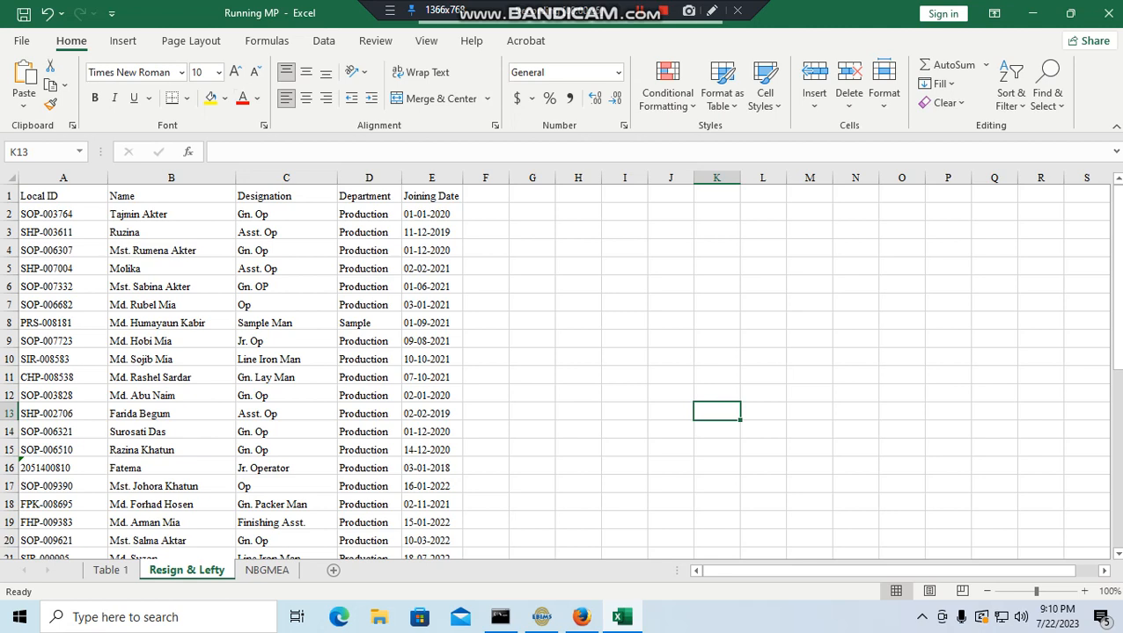
{"action": "left_click", "coordinate": [64, 214]}
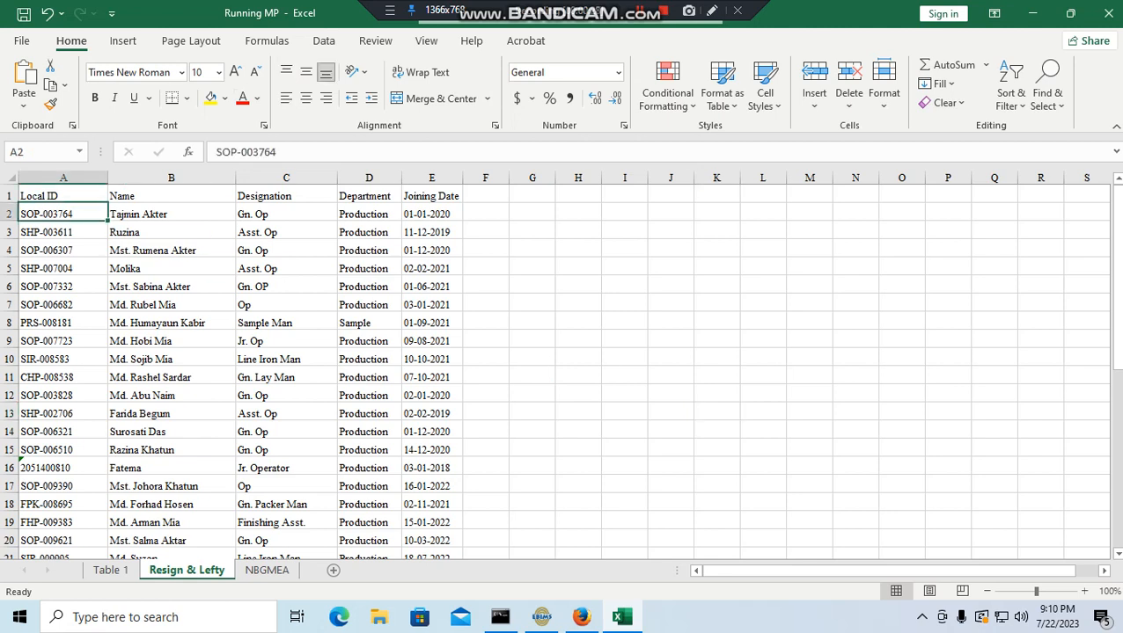
{"action": "left_click_drag", "start_coordinate": [345, 153], "coordinate": [18, 153]}
{"action": "key", "text": "ctrl+c"}
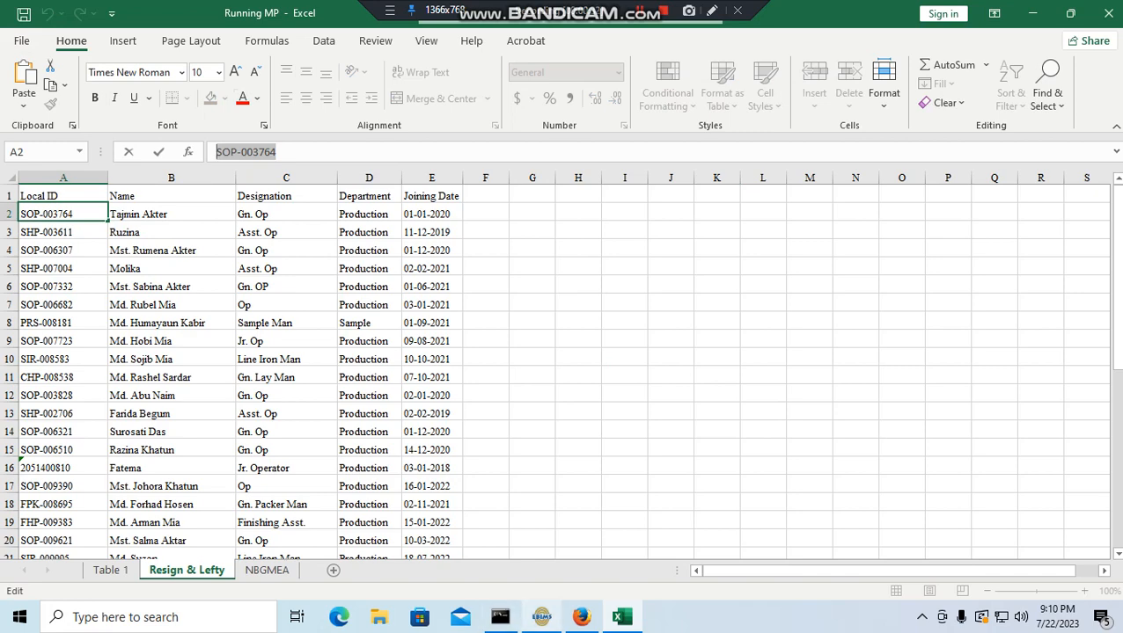
Step: Switch to VPMXpress in Firefox, look up the employee's profile with the copied local ID, and close the profile
{"action": "left_click", "coordinate": [581, 617]}
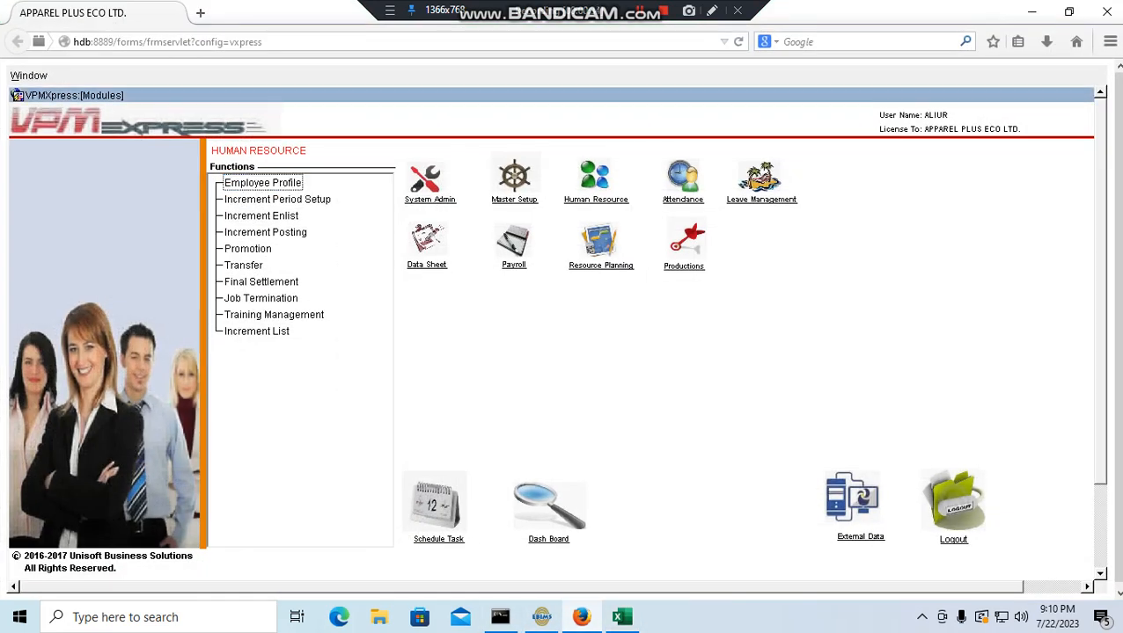
{"action": "double_click", "coordinate": [262, 183]}
{"action": "left_click", "coordinate": [944, 323]}
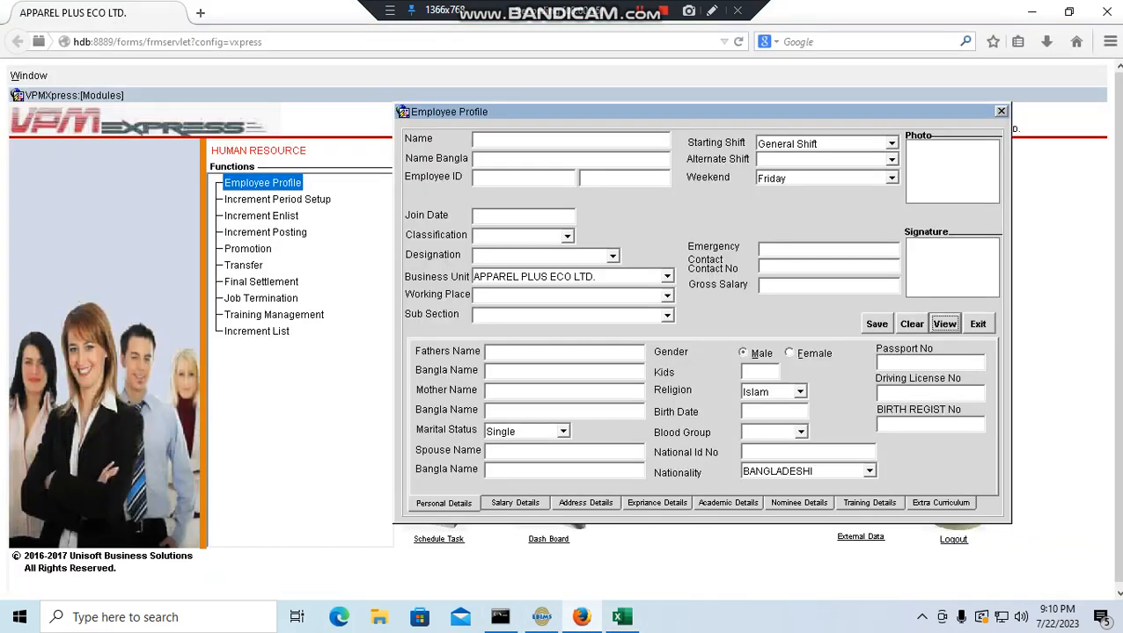
{"action": "key", "text": "ctrl+v"}
{"action": "key", "text": "Return"}
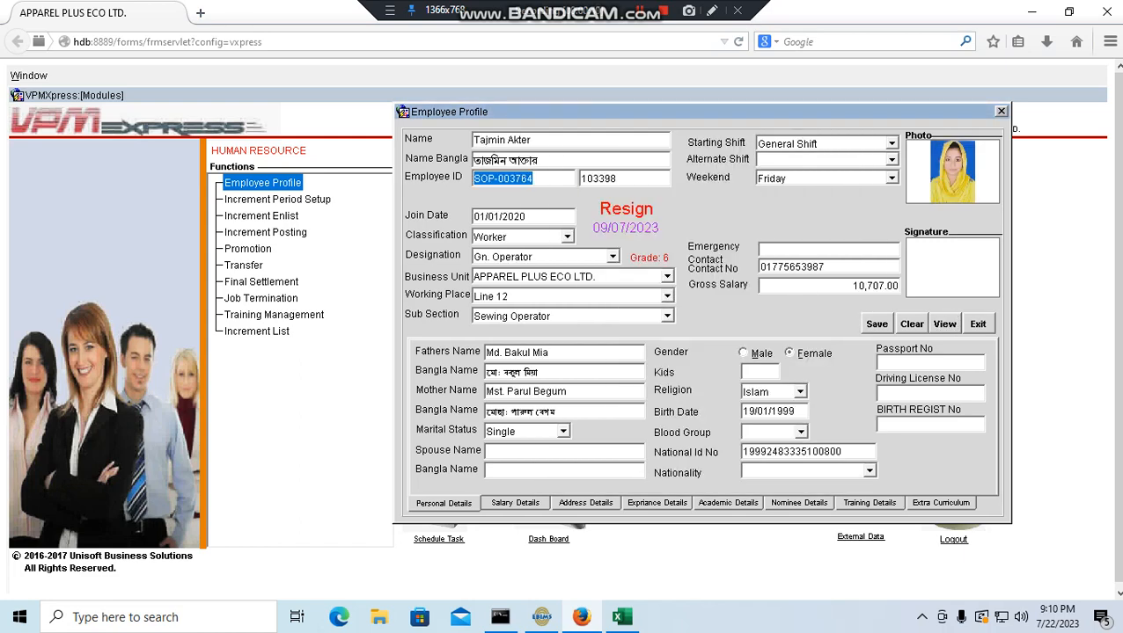
{"action": "left_click", "coordinate": [977, 324]}
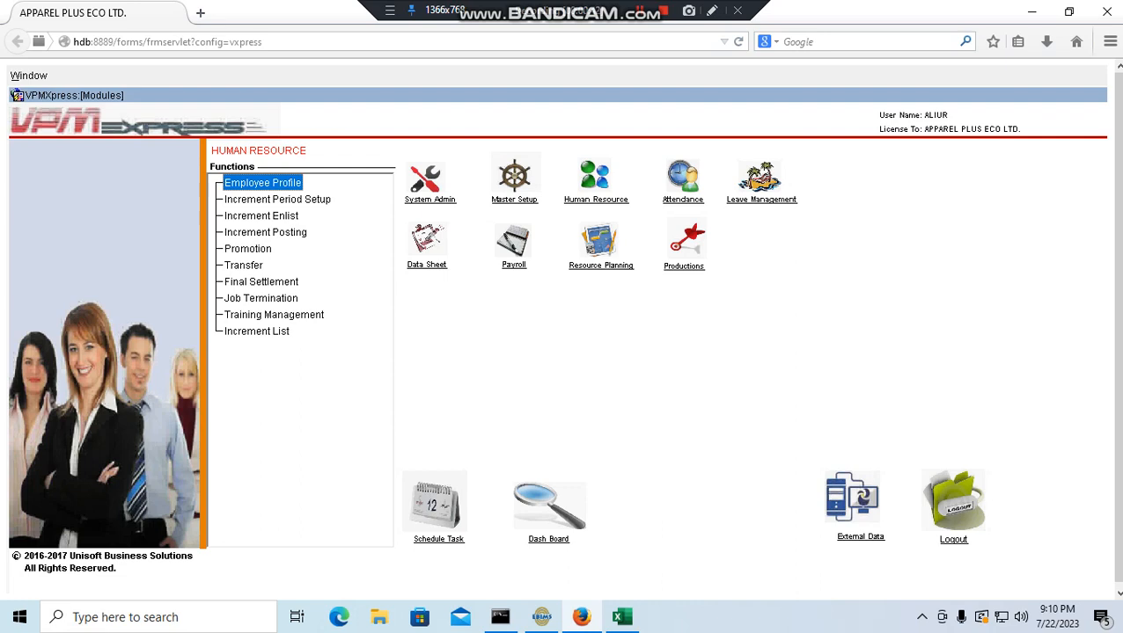
Step: Switch to EBIMS and run a data search by LOCAL ID using the copied employee ID
{"action": "left_click", "coordinate": [541, 617]}
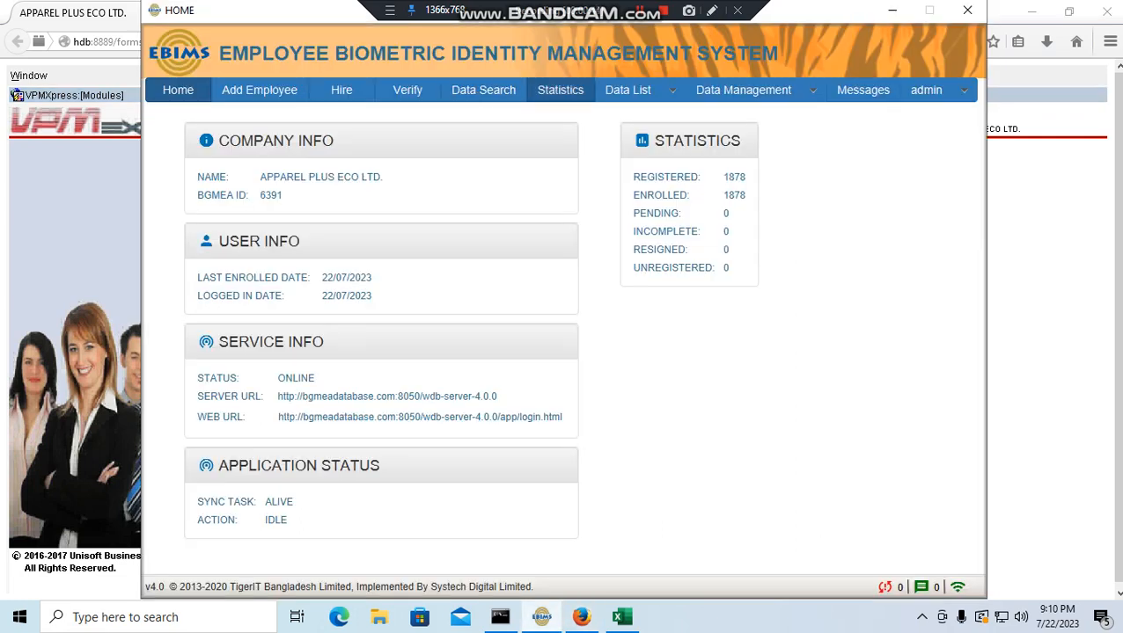
{"action": "left_click", "coordinate": [669, 91]}
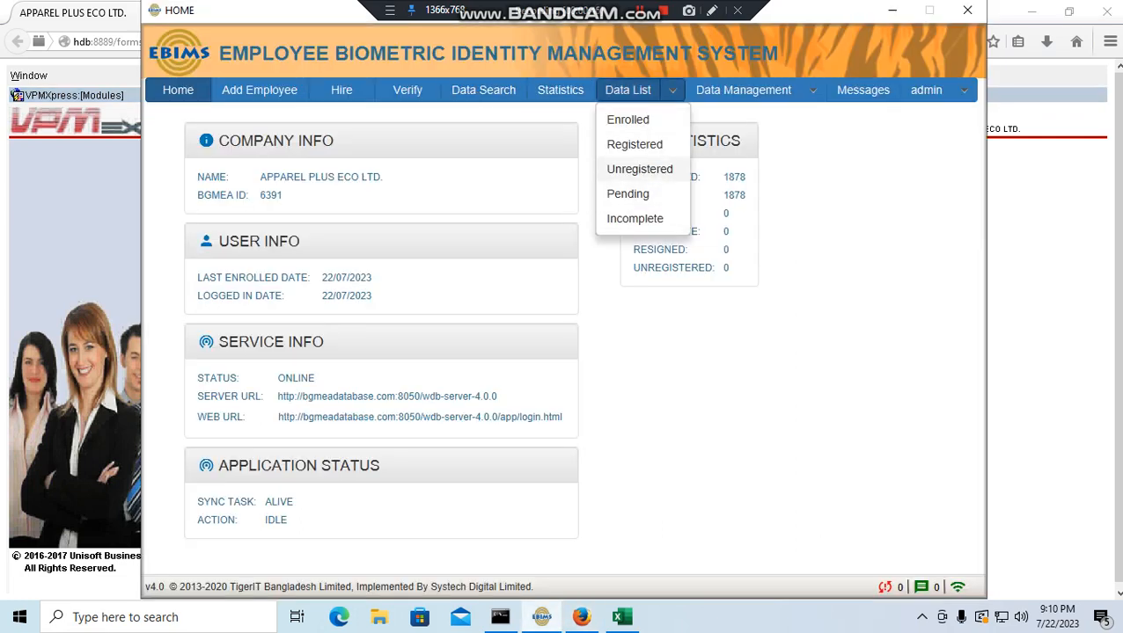
{"action": "left_click", "coordinate": [483, 90]}
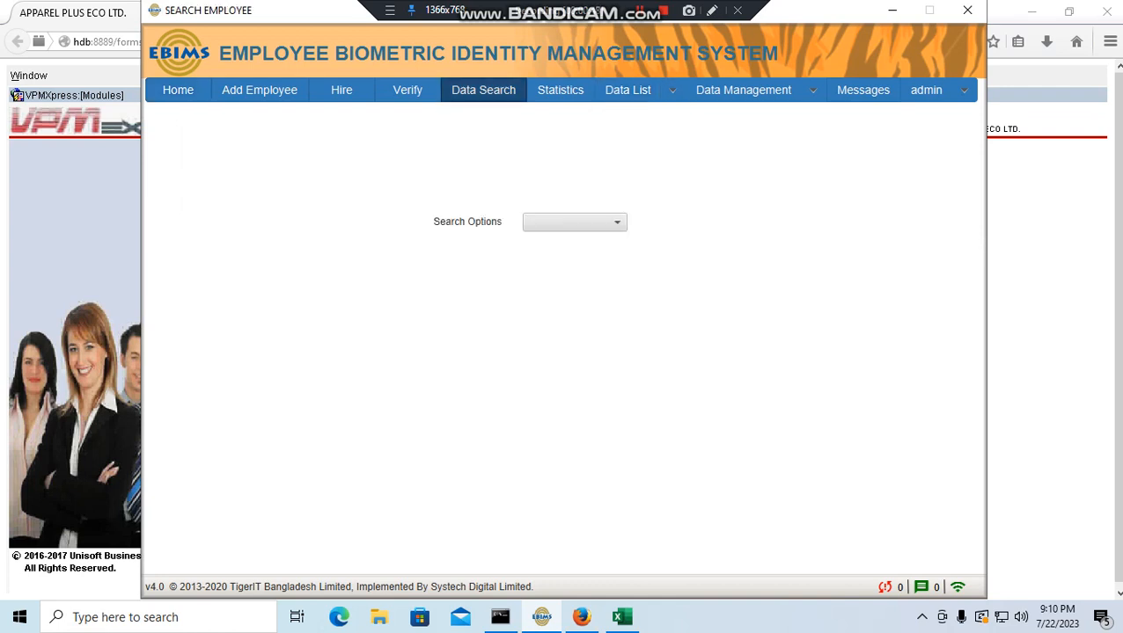
{"action": "left_click", "coordinate": [574, 221]}
{"action": "left_click", "coordinate": [573, 240]}
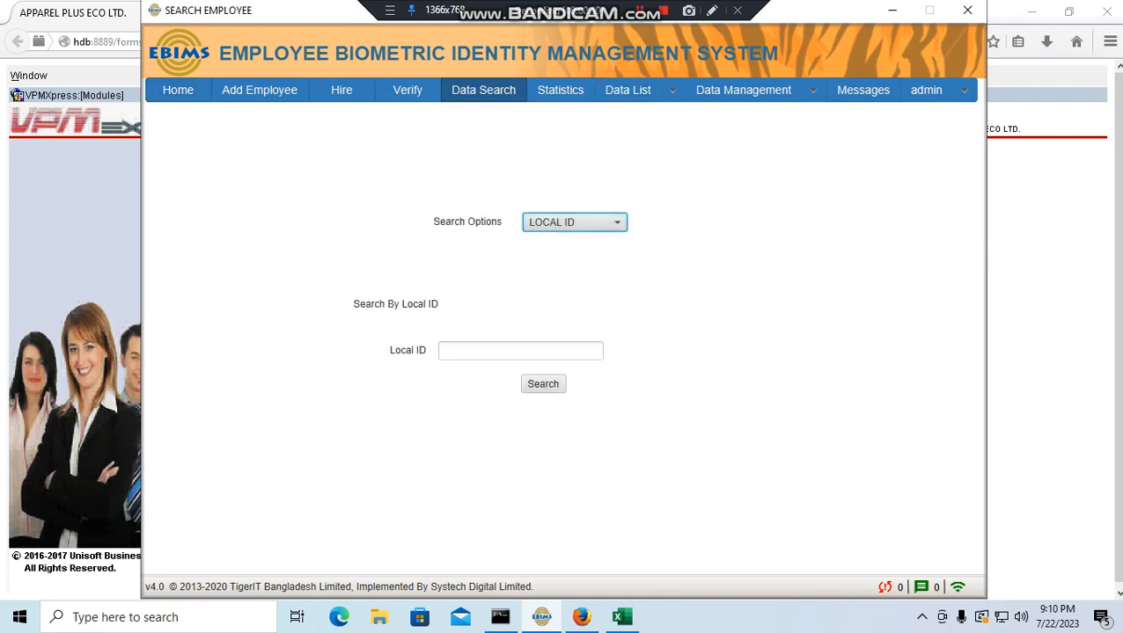
{"action": "left_click", "coordinate": [520, 351]}
{"action": "key", "text": "ctrl+v"}
{"action": "left_click", "coordinate": [543, 384]}
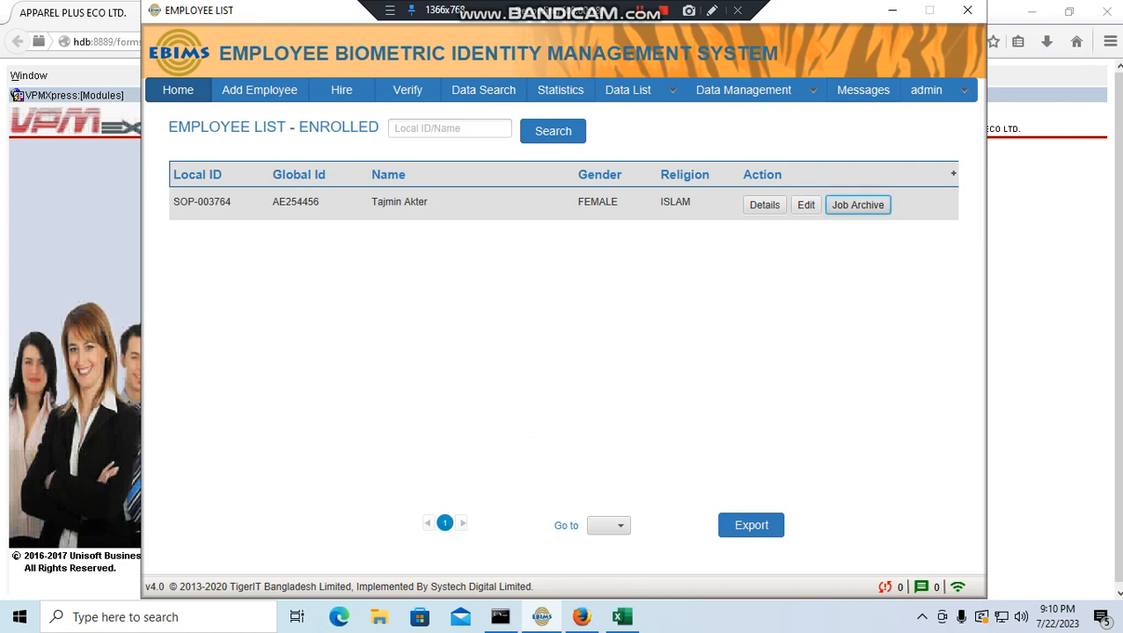
Step: Open the found employee's job archive, set the end type to RESIGN, and open the end date calendar
{"action": "left_click", "coordinate": [858, 205]}
{"action": "left_click", "coordinate": [548, 257]}
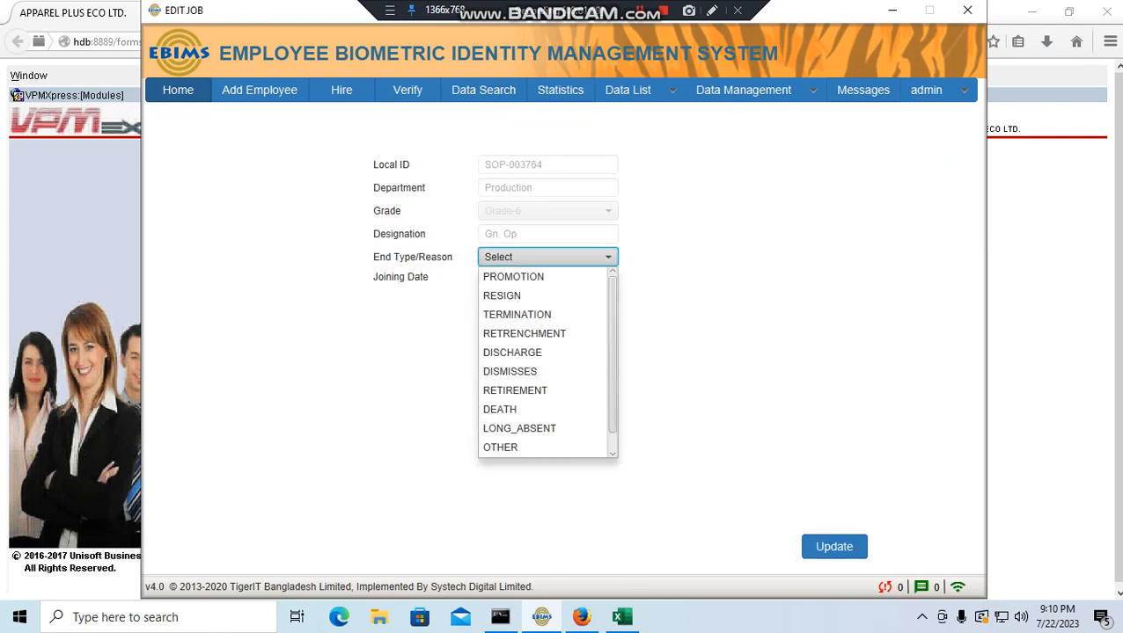
{"action": "left_click", "coordinate": [511, 295]}
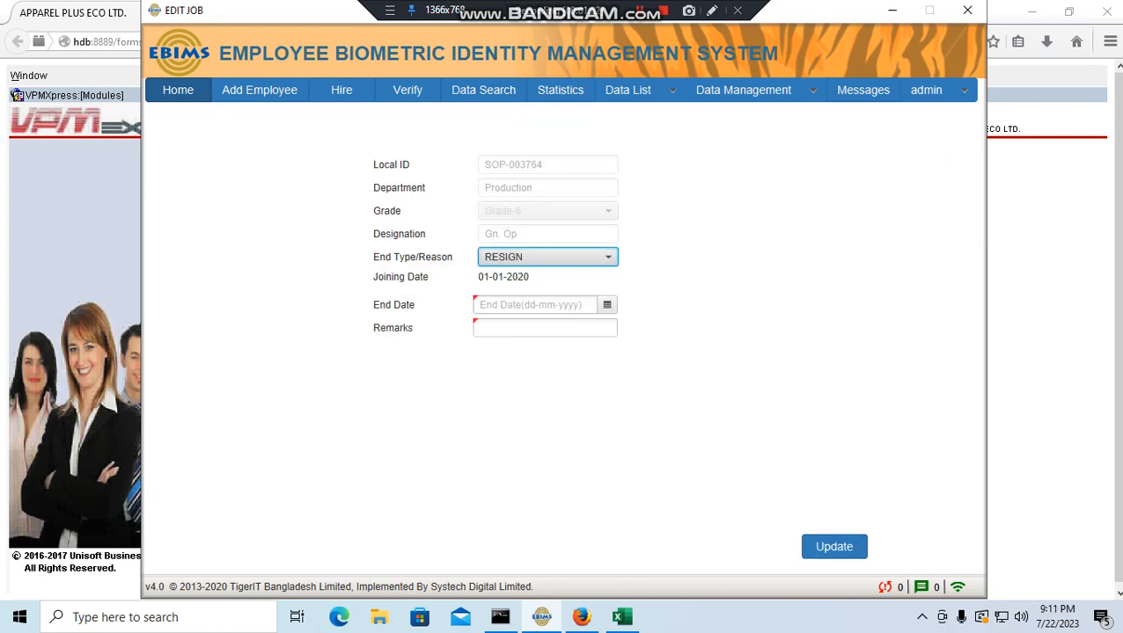
{"action": "left_click", "coordinate": [607, 306]}
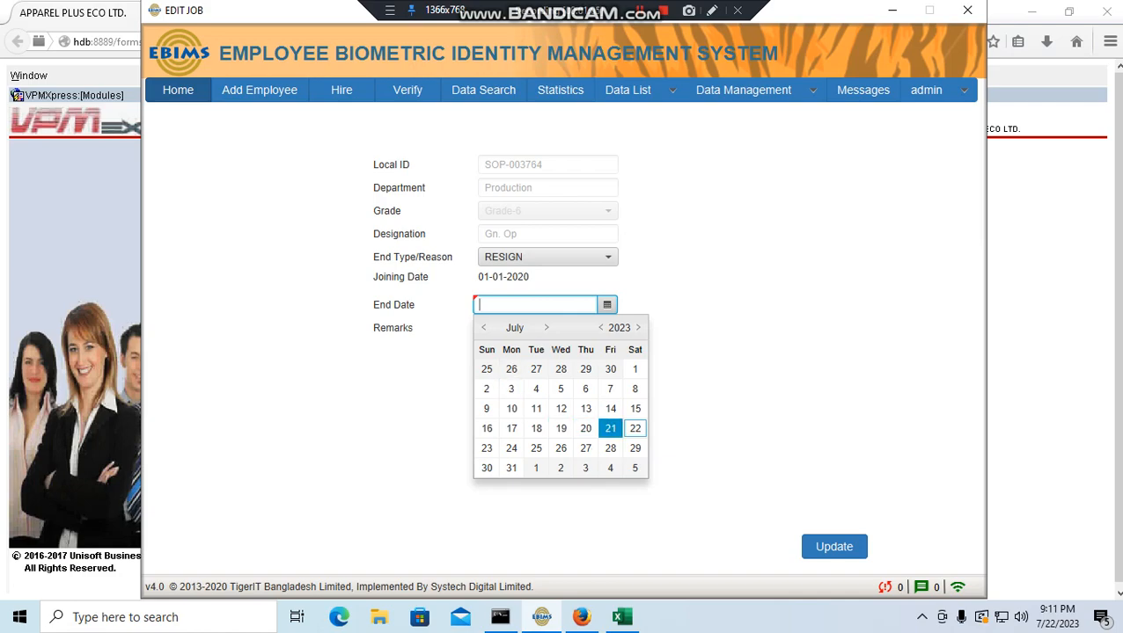
Step: Switch back to VPMXpress and reopen the same employee's profile to check the resignation date
{"action": "key", "text": "alt+Tab"}
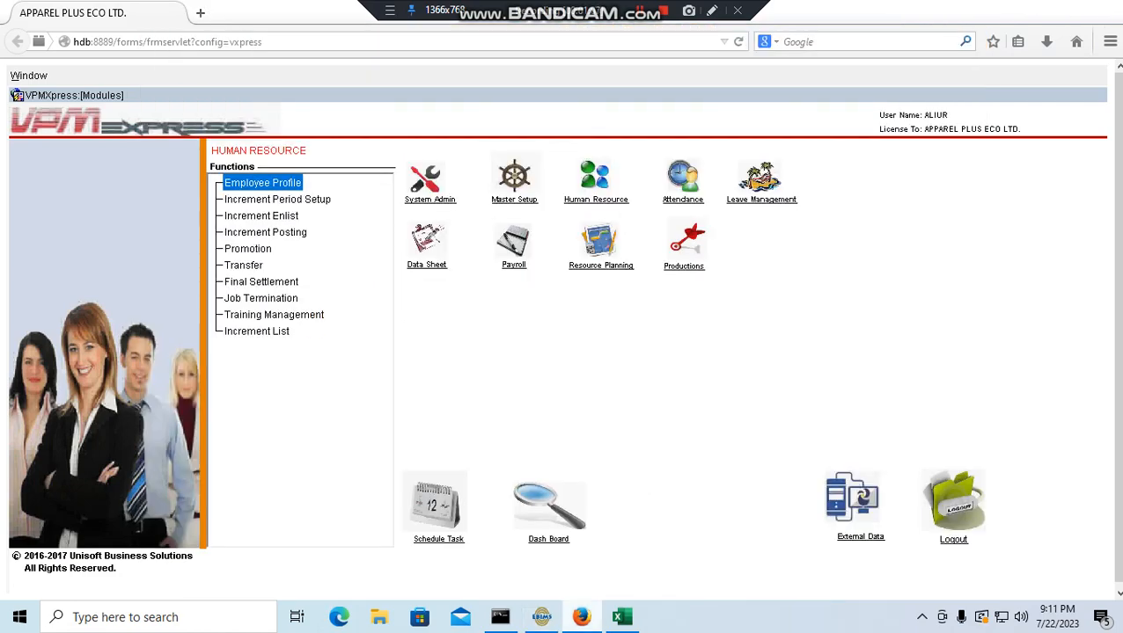
{"action": "key", "text": "alt+Tab"}
{"action": "key", "text": "alt+Tab"}
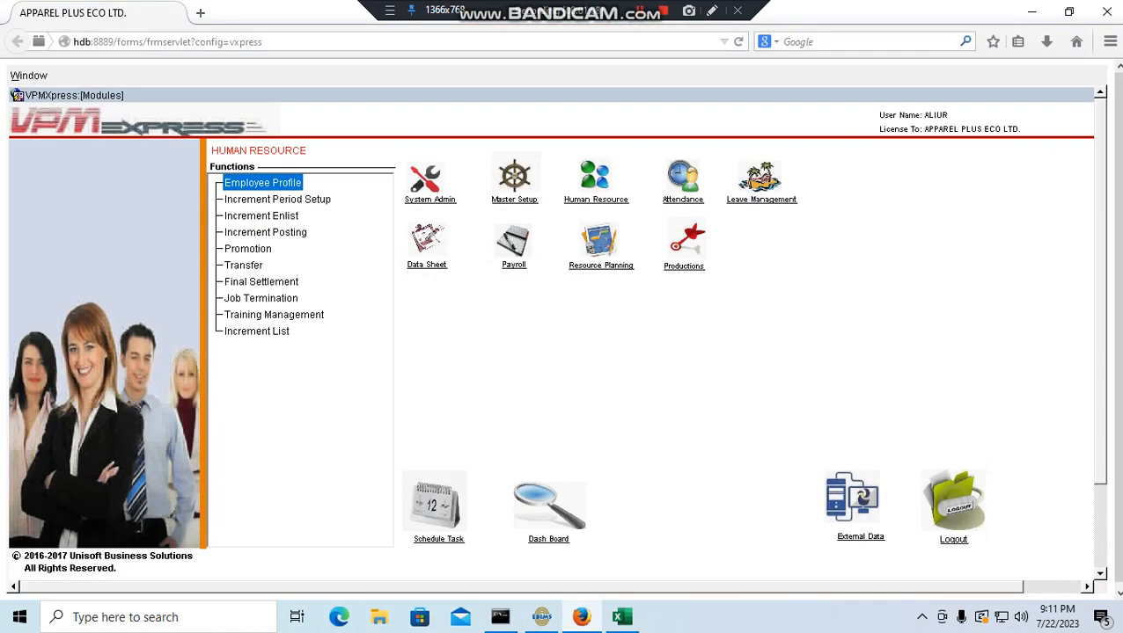
{"action": "left_click", "coordinate": [278, 200]}
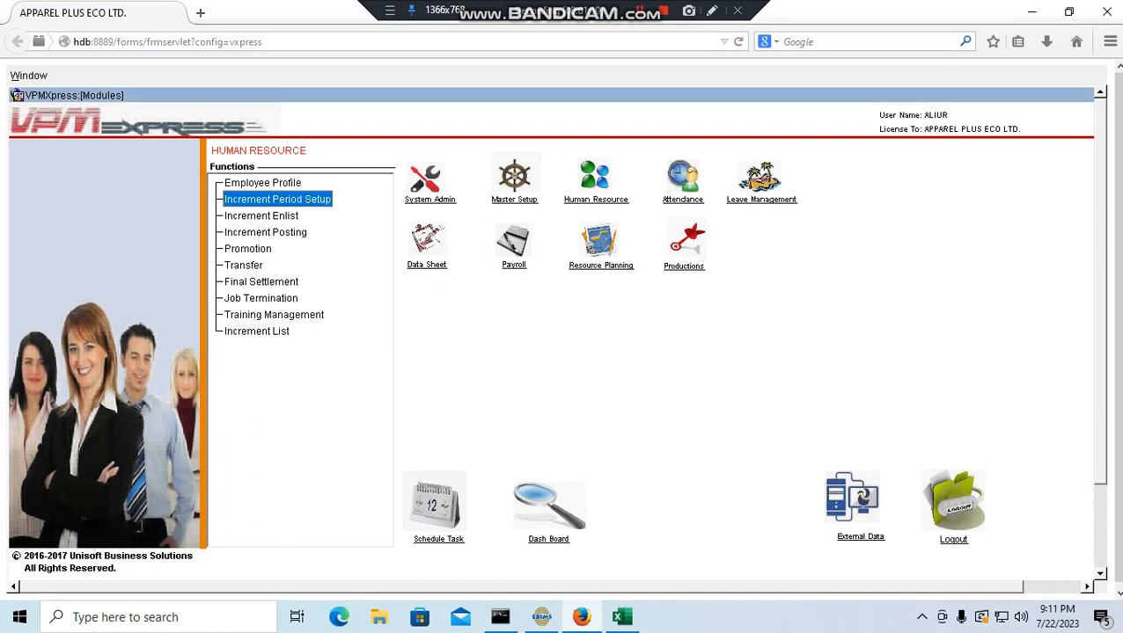
{"action": "left_click", "coordinate": [773, 167]}
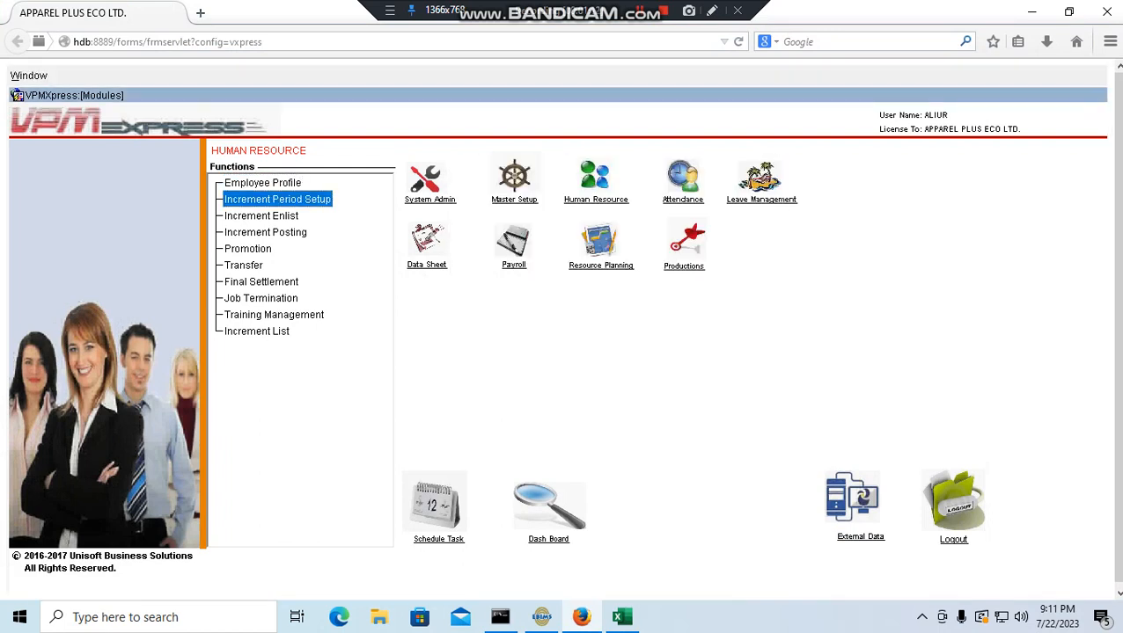
{"action": "left_click", "coordinate": [262, 183]}
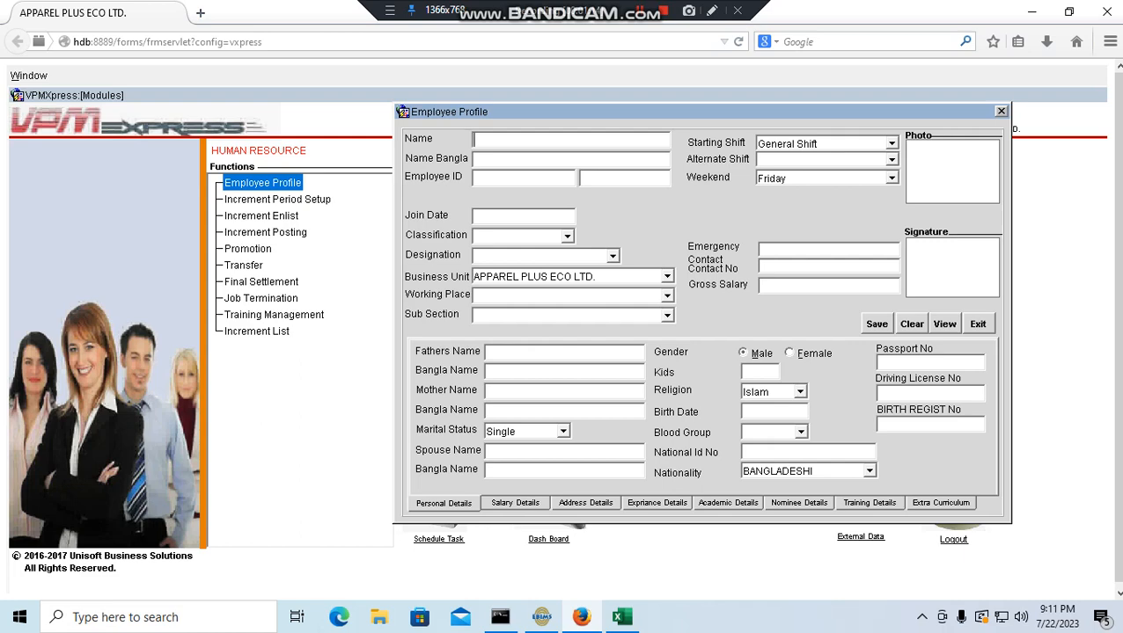
{"action": "left_click", "coordinate": [944, 324]}
{"action": "key", "text": "ctrl+v"}
{"action": "key", "text": "Return"}
{"action": "key", "text": "Return"}
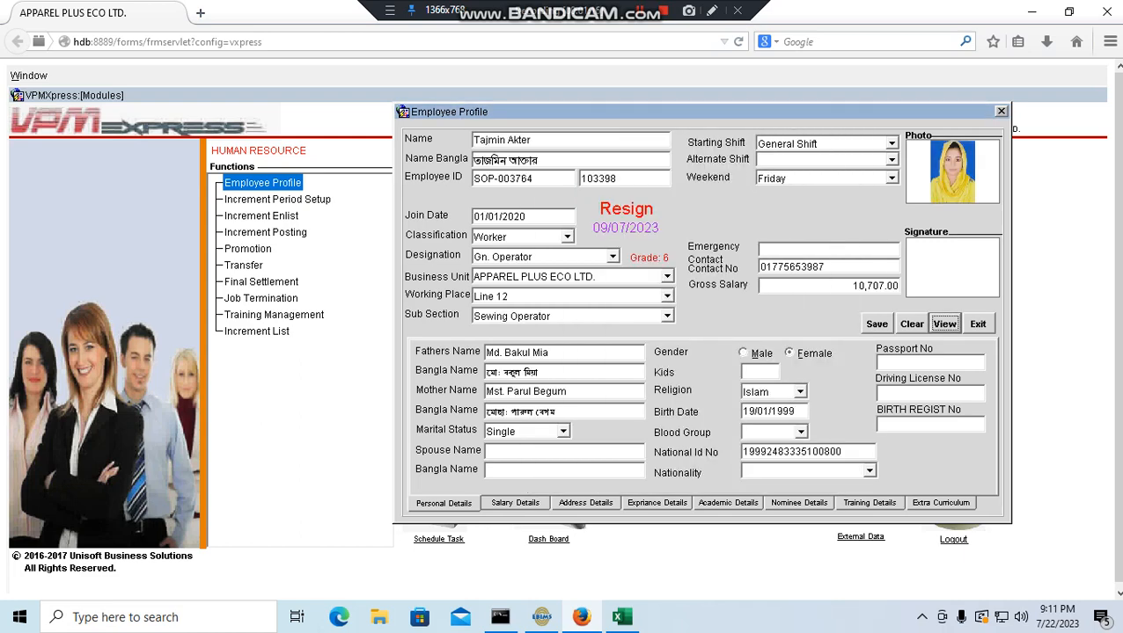
Step: Return to EBIMS, set the end date to 09-07-2023 with the remark "Resign", and update the job record
{"action": "left_click", "coordinate": [541, 618]}
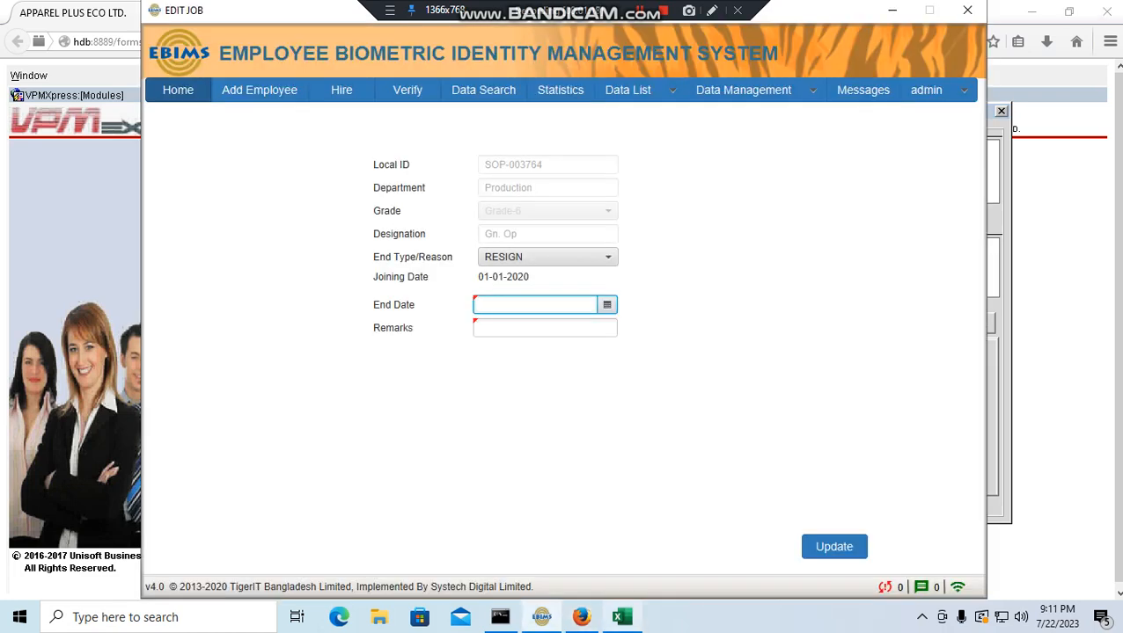
{"action": "left_click", "coordinate": [622, 617]}
{"action": "left_click", "coordinate": [541, 617]}
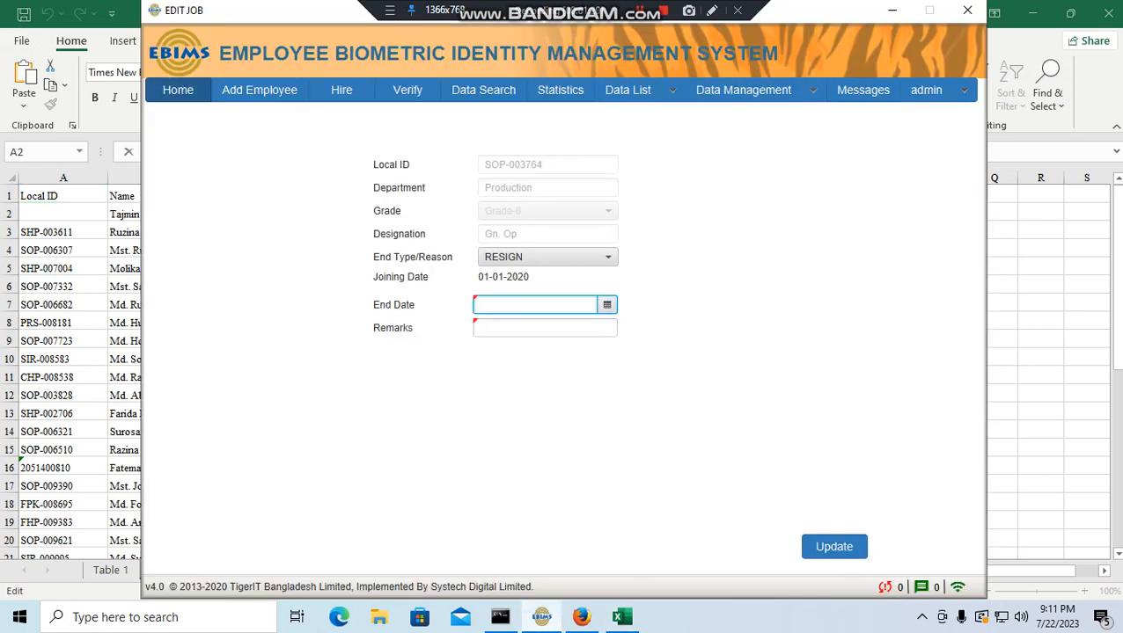
{"action": "left_click", "coordinate": [607, 305]}
{"action": "left_click", "coordinate": [484, 408]}
{"action": "left_click", "coordinate": [519, 328]}
{"action": "type", "text": "Resign"}
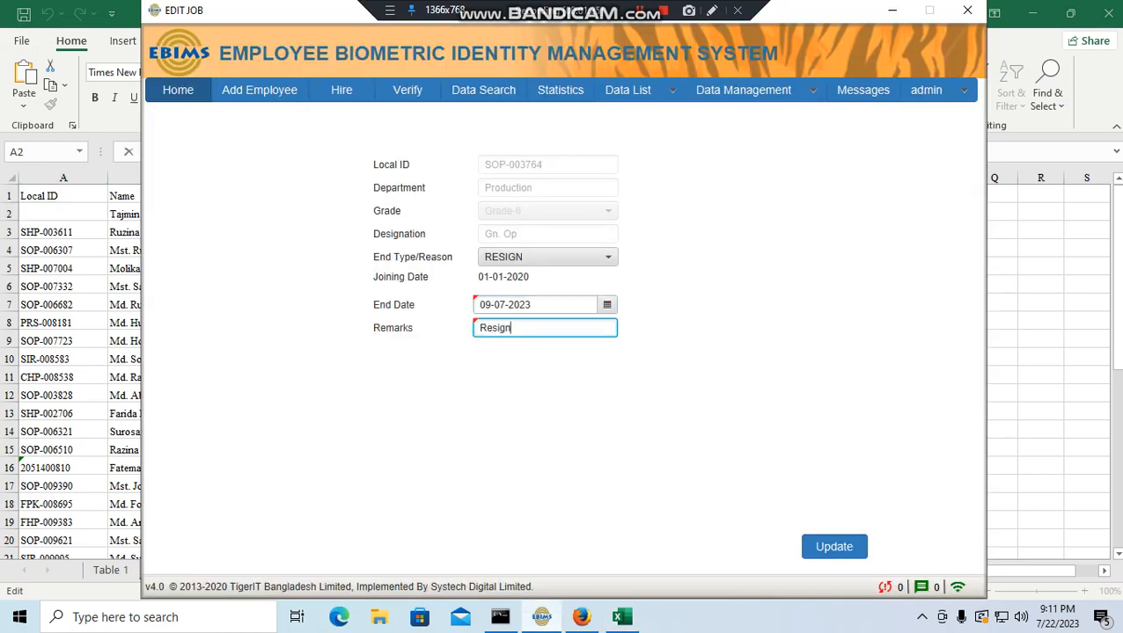
{"action": "left_click", "coordinate": [834, 547]}
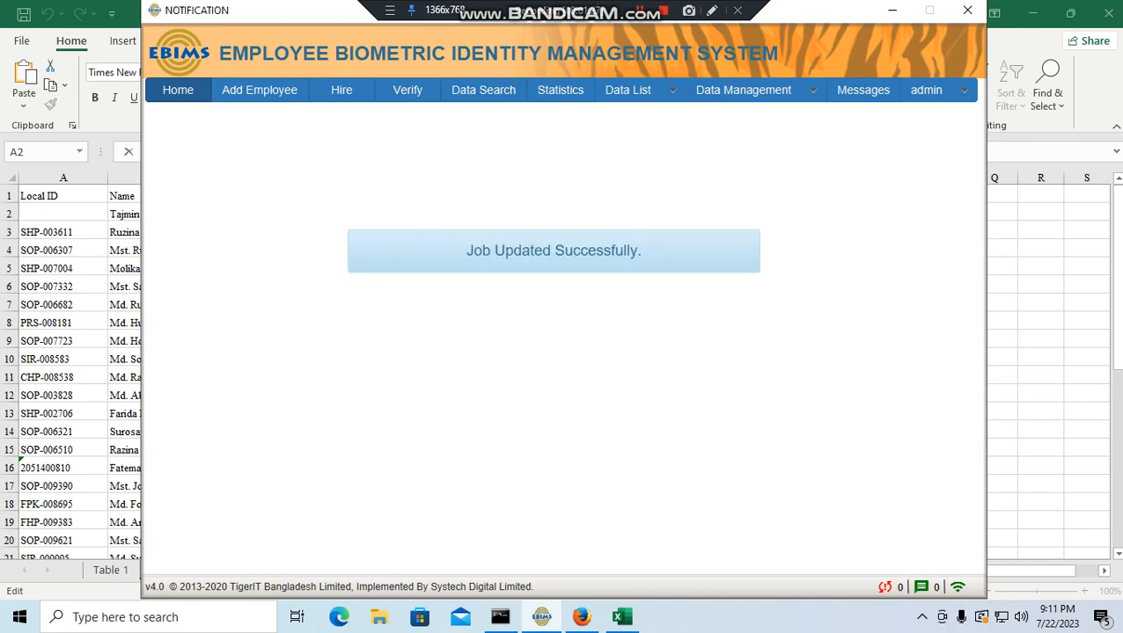
Step: Switch to Excel and delete the processed employee's row 2 from the Resign & Lefty sheet
{"action": "left_click", "coordinate": [1120, 617]}
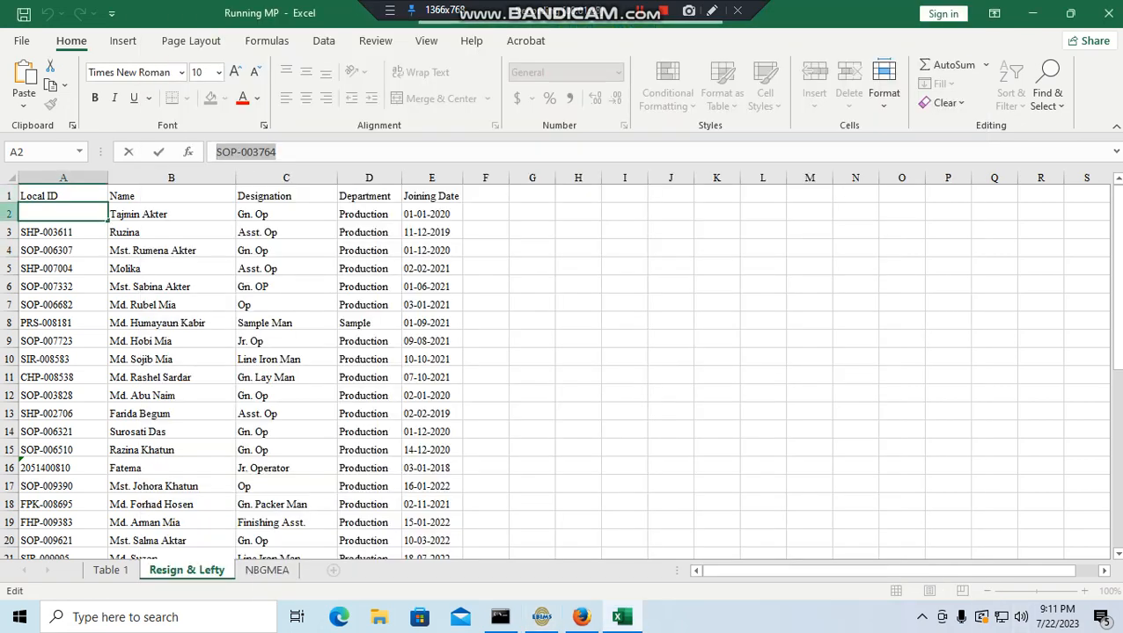
{"action": "left_click", "coordinate": [10, 214]}
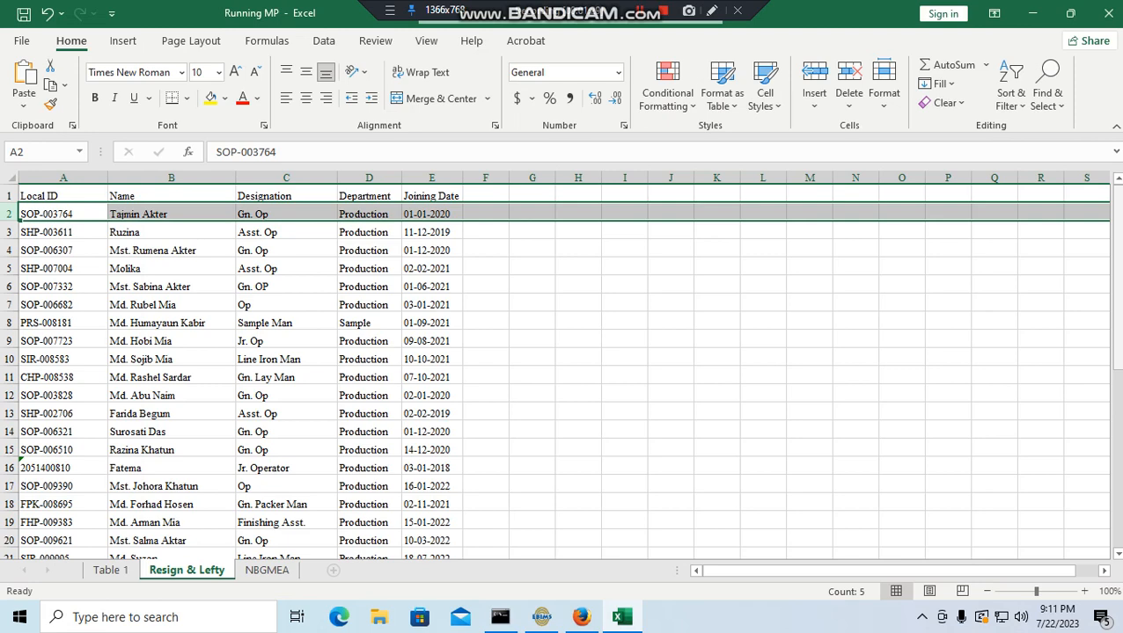
{"action": "key", "text": "ctrl+minus"}
{"action": "left_click", "coordinate": [63, 305]}
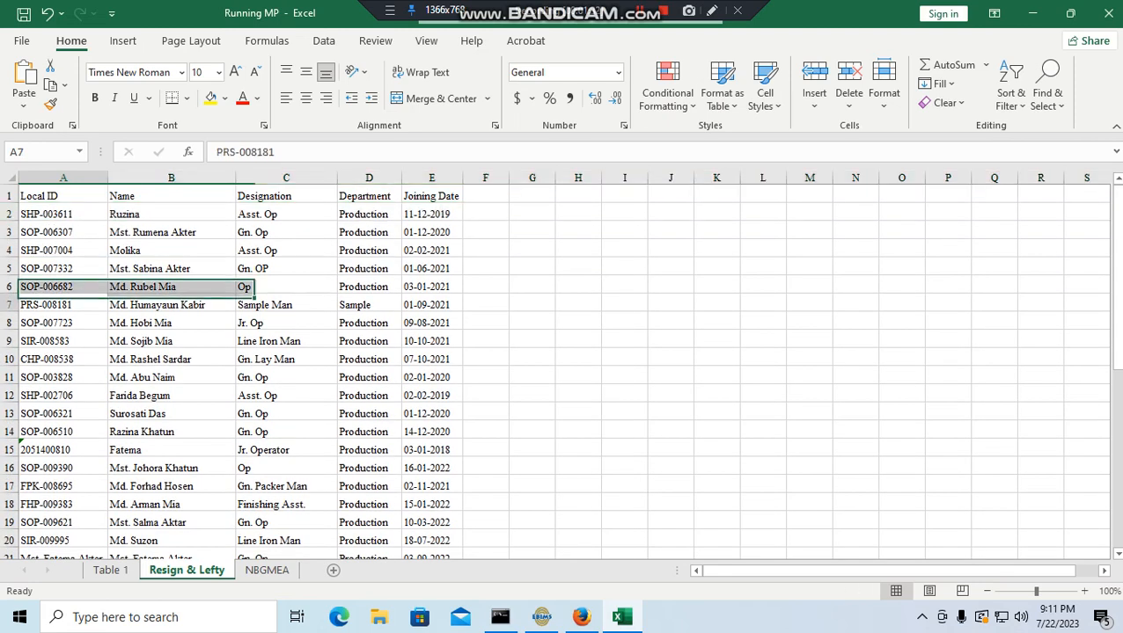
Step: Copy the next employee's local ID from cell A2
{"action": "left_click", "coordinate": [64, 214]}
{"action": "left_click_drag", "start_coordinate": [276, 152], "coordinate": [216, 152]}
{"action": "key", "text": "ctrl+c"}
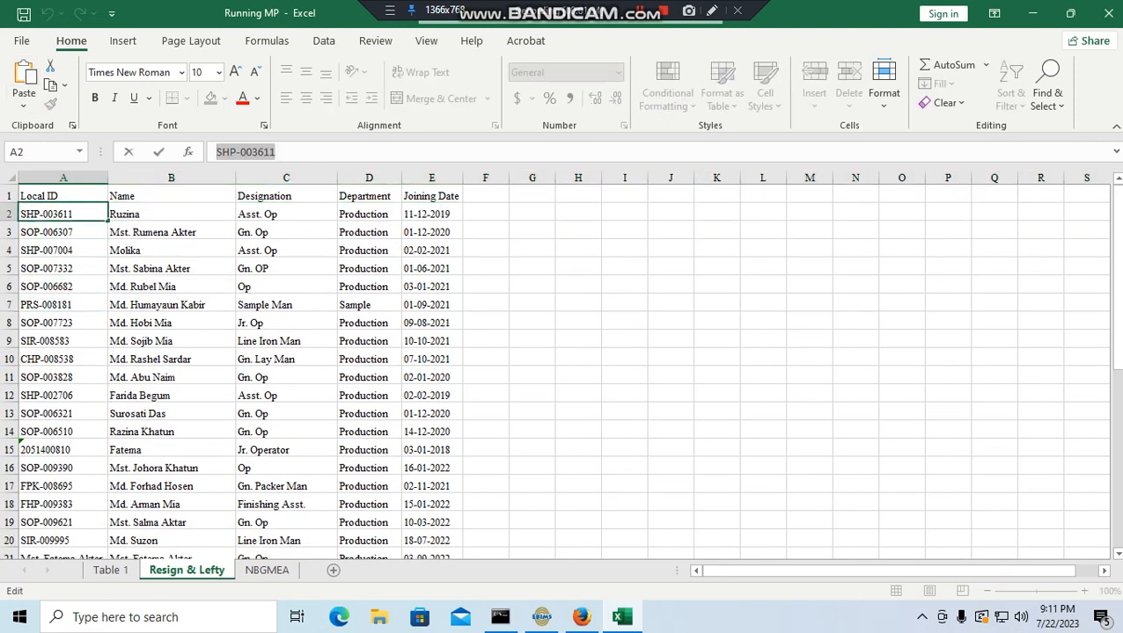
Step: Switch to VPMXpress in Firefox and view the next employee's profile using the copied local ID
{"action": "left_click", "coordinate": [582, 617]}
{"action": "left_click", "coordinate": [944, 324]}
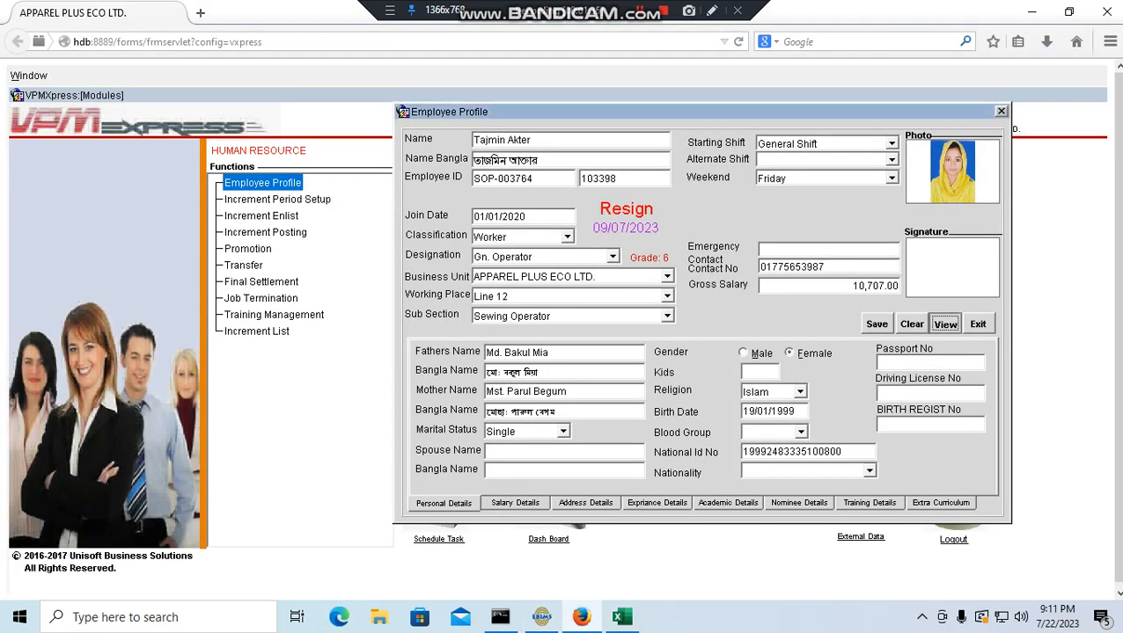
{"action": "key", "text": "ctrl+v"}
{"action": "key", "text": "Return"}
{"action": "key", "text": "Return"}
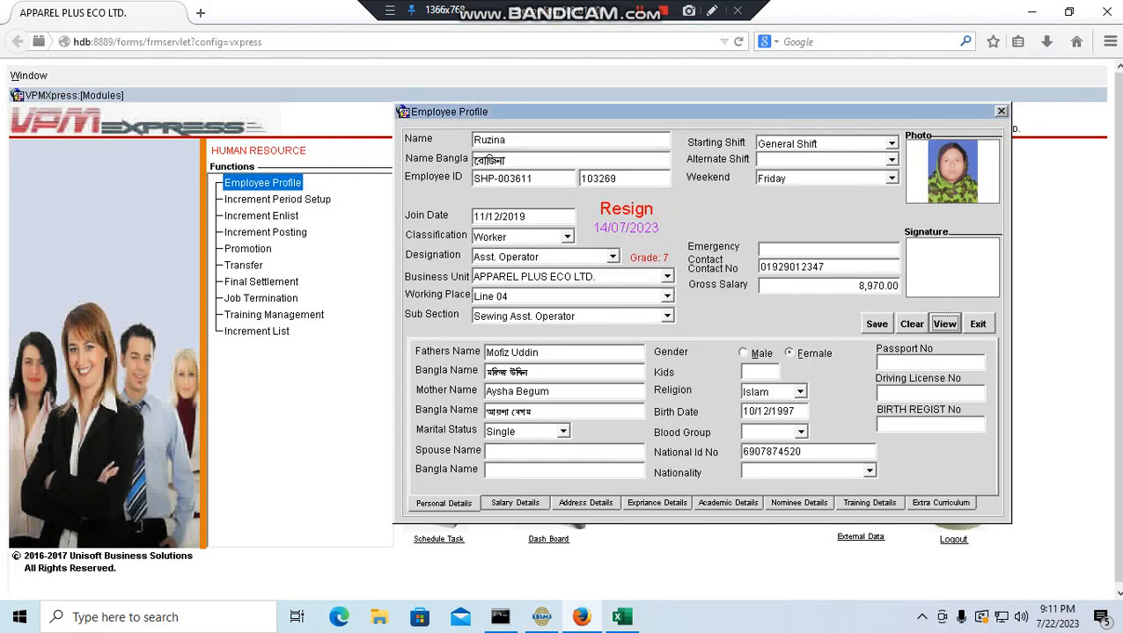
Step: Switch to EBIMS, search for the employee by LOCAL ID using the copied ID, and open their job archive
{"action": "key", "text": "alt+Tab"}
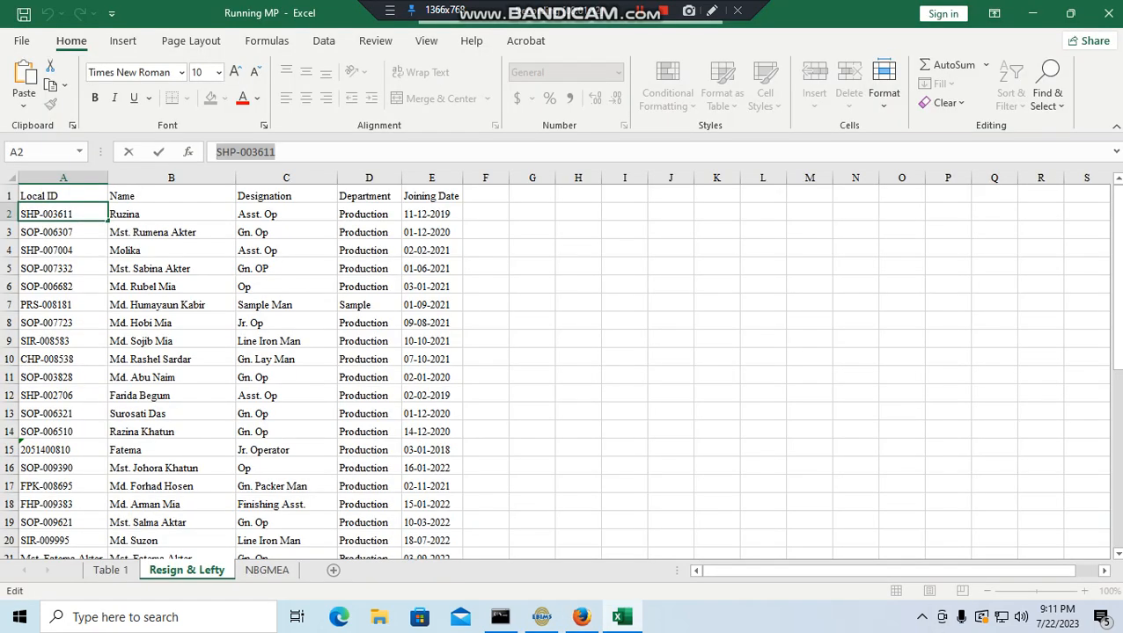
{"action": "left_click", "coordinate": [542, 618]}
{"action": "left_click", "coordinate": [483, 90]}
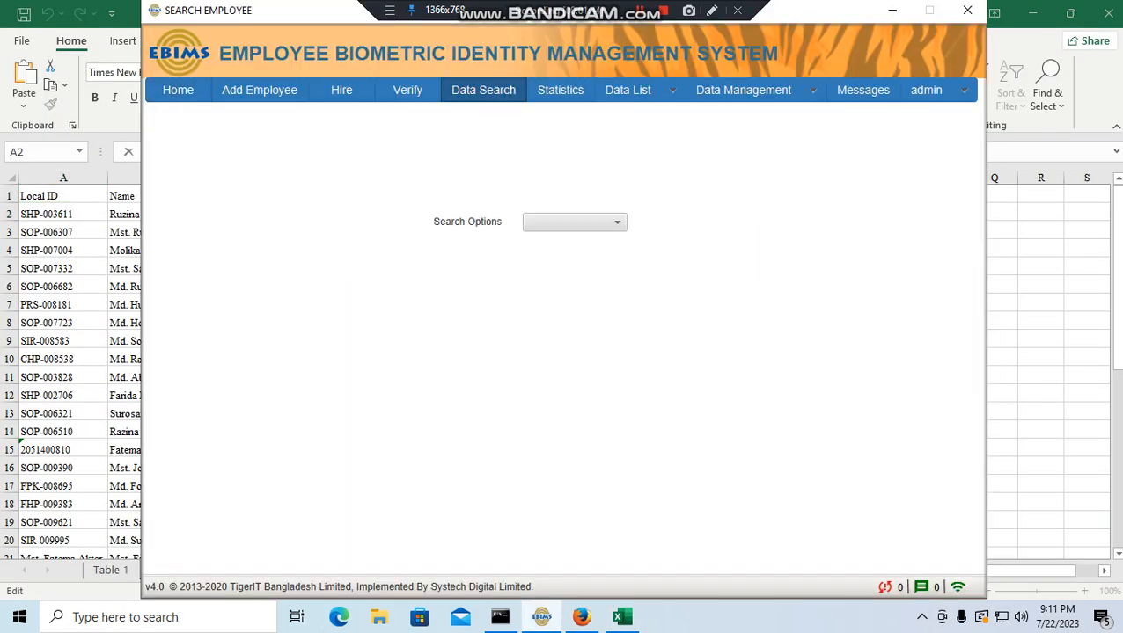
{"action": "left_click", "coordinate": [575, 222]}
{"action": "left_click", "coordinate": [573, 242]}
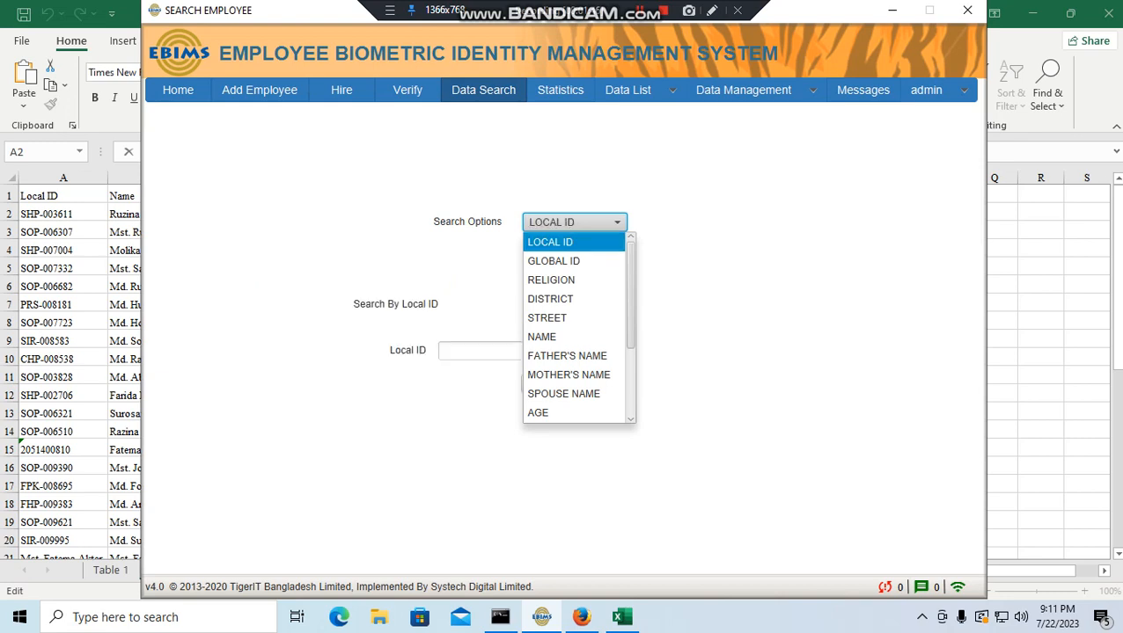
{"action": "key", "text": "Tab"}
{"action": "key", "text": "ctrl+v"}
{"action": "key", "text": "Tab"}
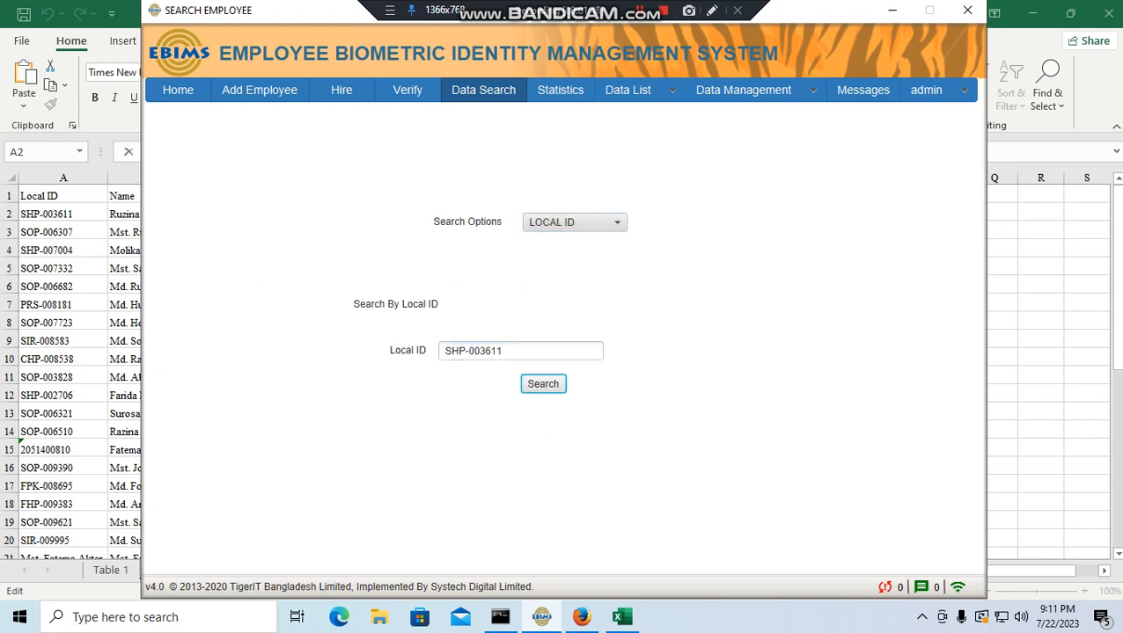
{"action": "key", "text": "Return"}
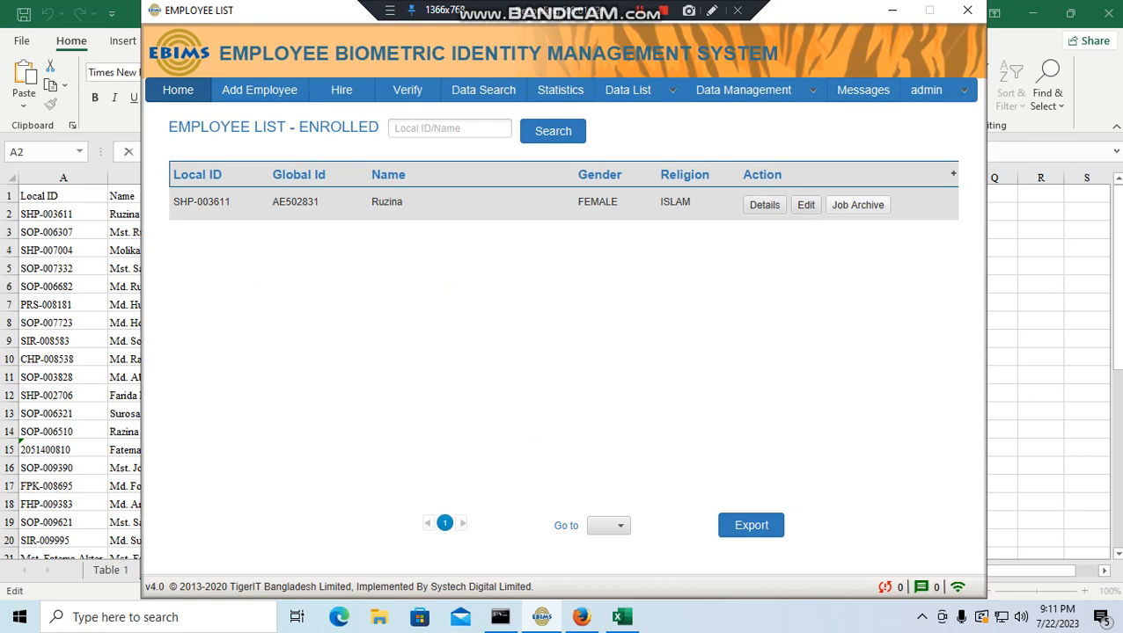
{"action": "left_click", "coordinate": [858, 205]}
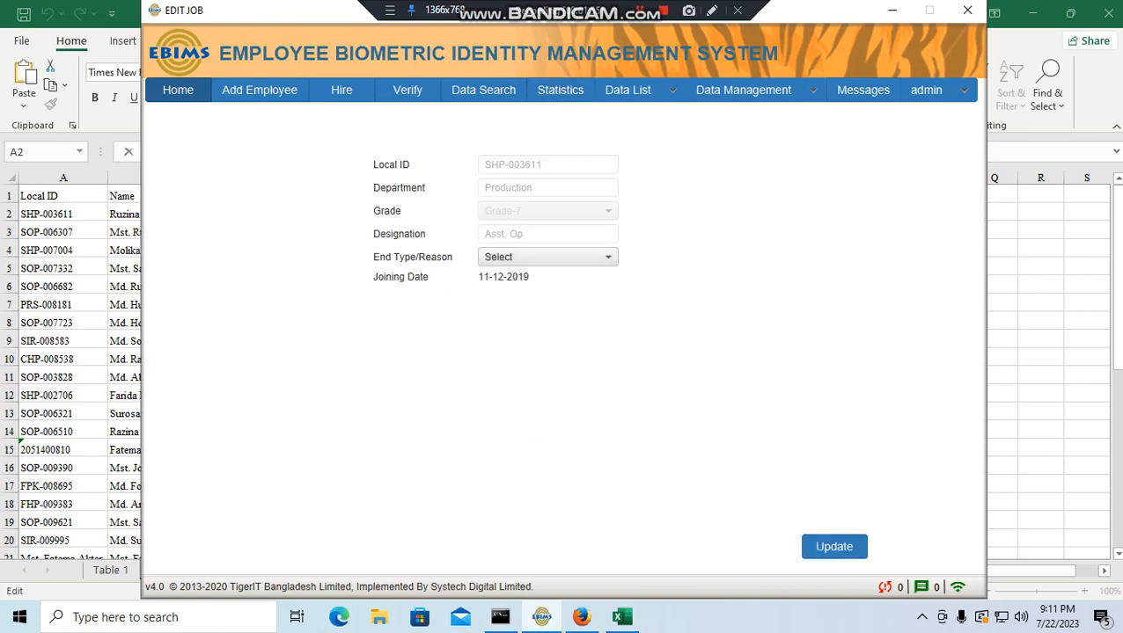
Step: Set the end type/reason to RESIGN and open the end date calendar
{"action": "left_click", "coordinate": [547, 257]}
{"action": "left_click", "coordinate": [528, 296]}
{"action": "left_click", "coordinate": [607, 305]}
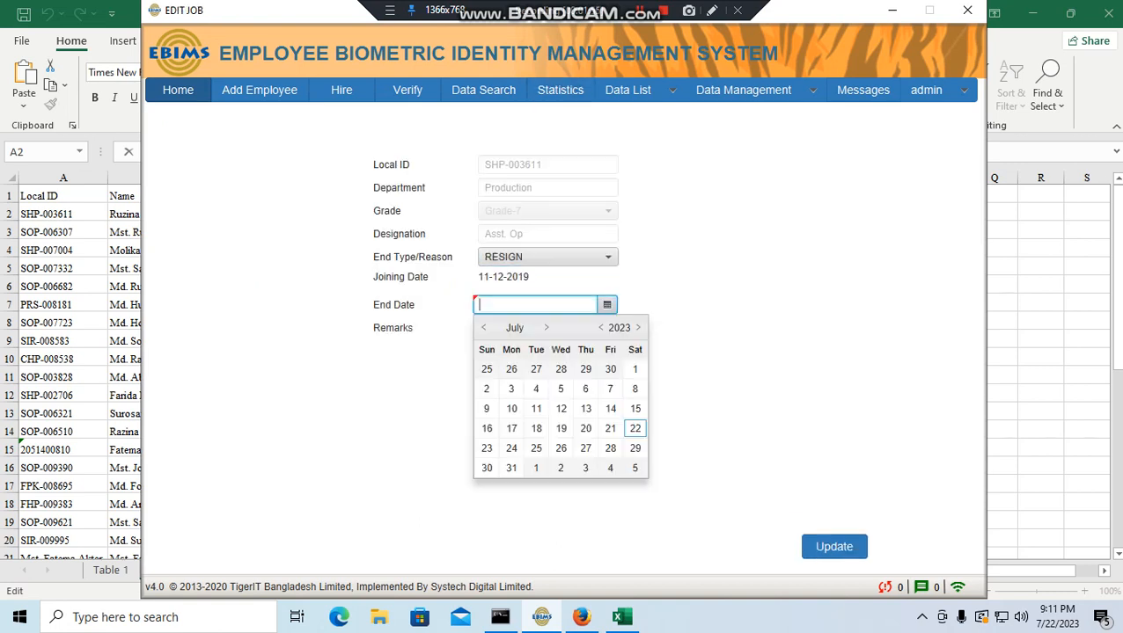
Step: Check the employee's resignation date in the VPMXpress profile and return to EBIMS
{"action": "key", "text": "alt+Tab"}
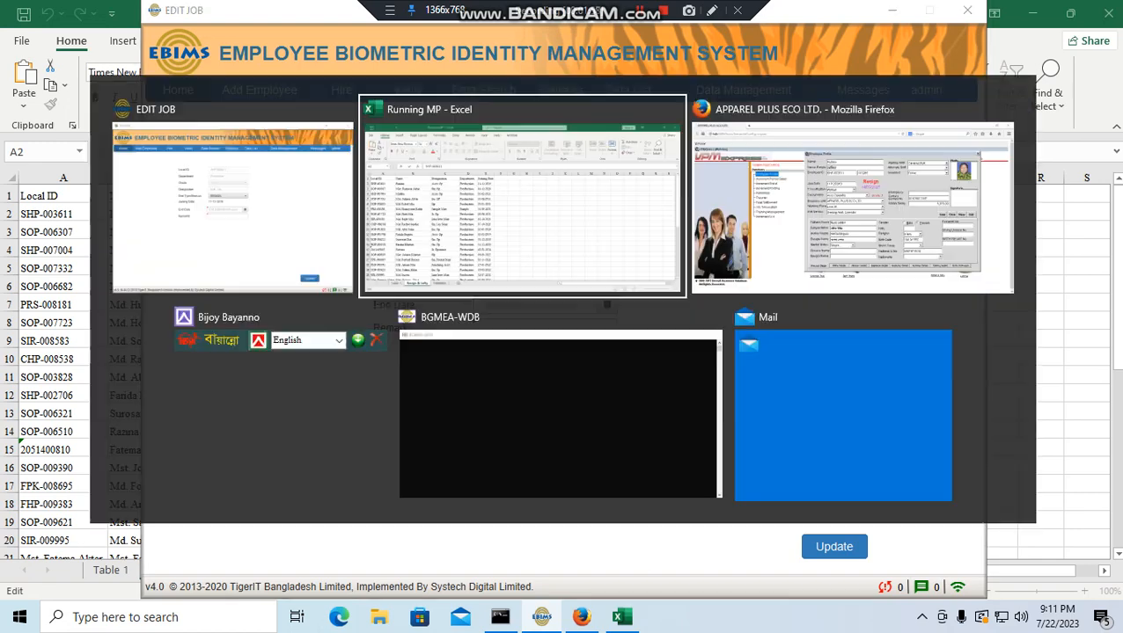
{"action": "key", "text": "alt+Tab"}
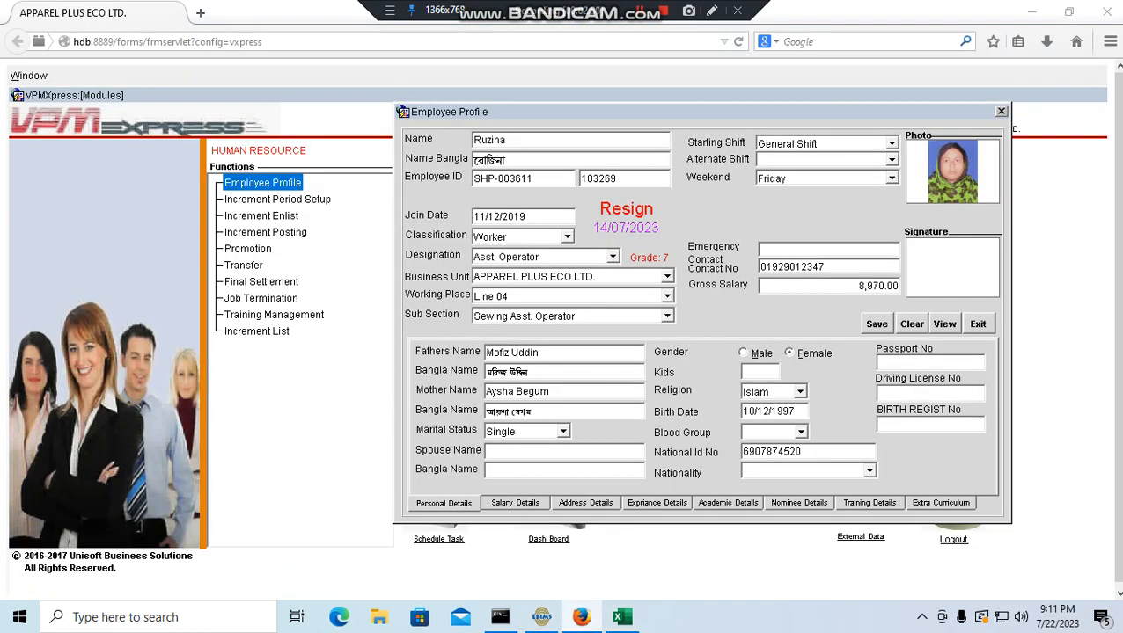
{"action": "key", "text": "alt+Tab"}
{"action": "key", "text": "alt+Tab"}
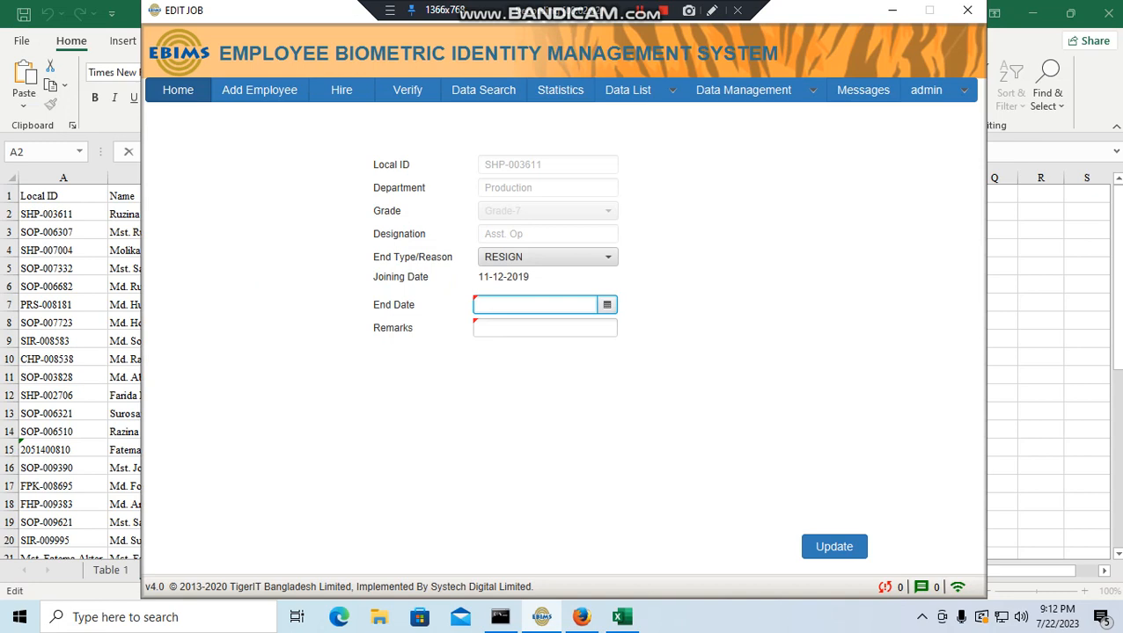
Step: Set the end date to 14-07-2023 with the remark "R", and update the job record
{"action": "left_click", "coordinate": [607, 305]}
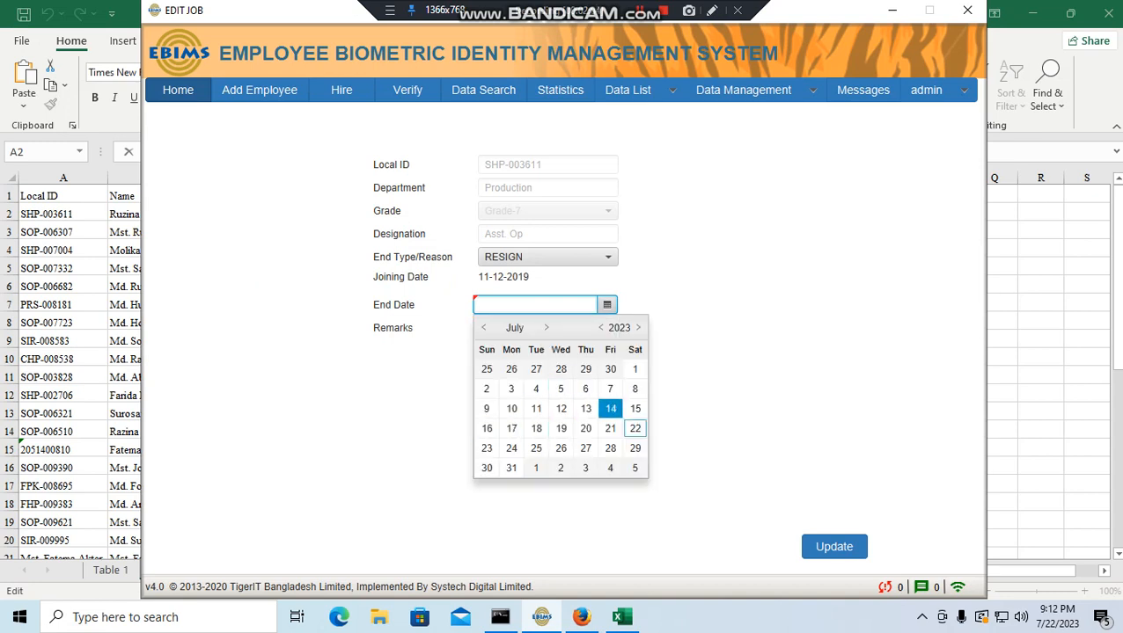
{"action": "left_click", "coordinate": [610, 408]}
{"action": "left_click", "coordinate": [475, 335]}
{"action": "type", "text": "R"}
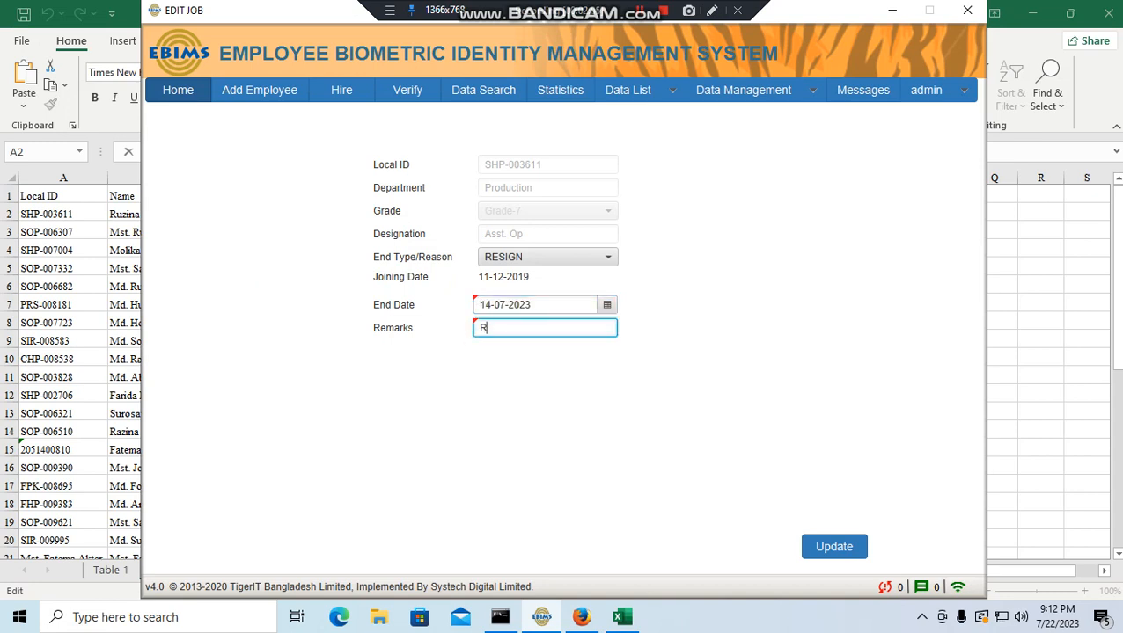
{"action": "left_click", "coordinate": [833, 546]}
Step: Return to the Excel sheet and delete row 2 of the employee just processed
{"action": "left_click", "coordinate": [892, 11]}
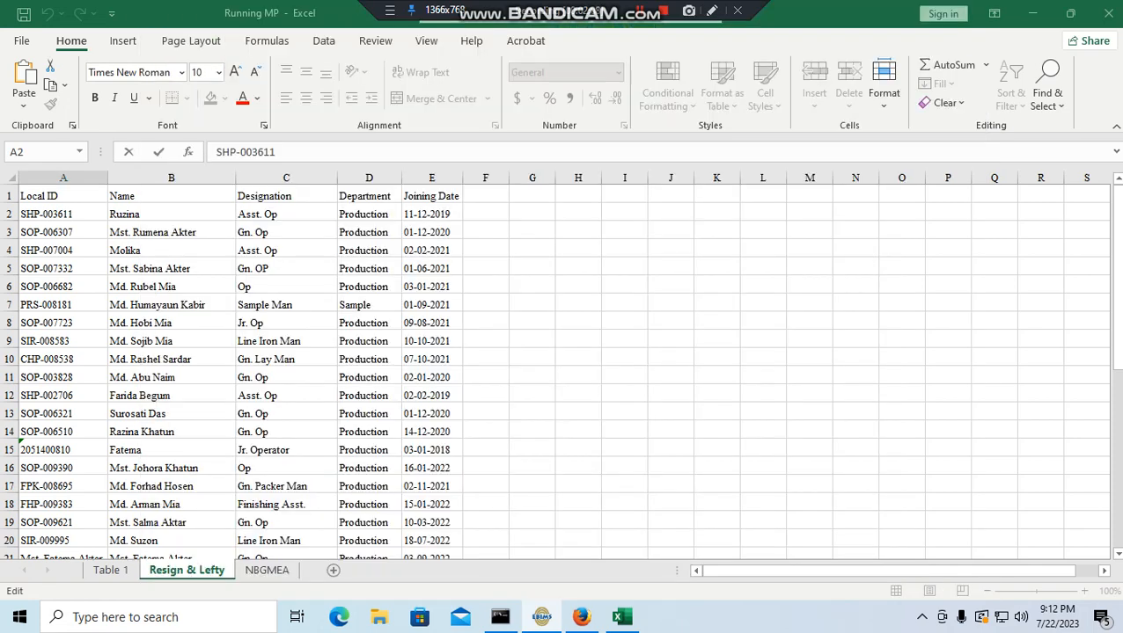
{"action": "left_click", "coordinate": [8, 214]}
{"action": "key", "text": "ctrl+minus"}
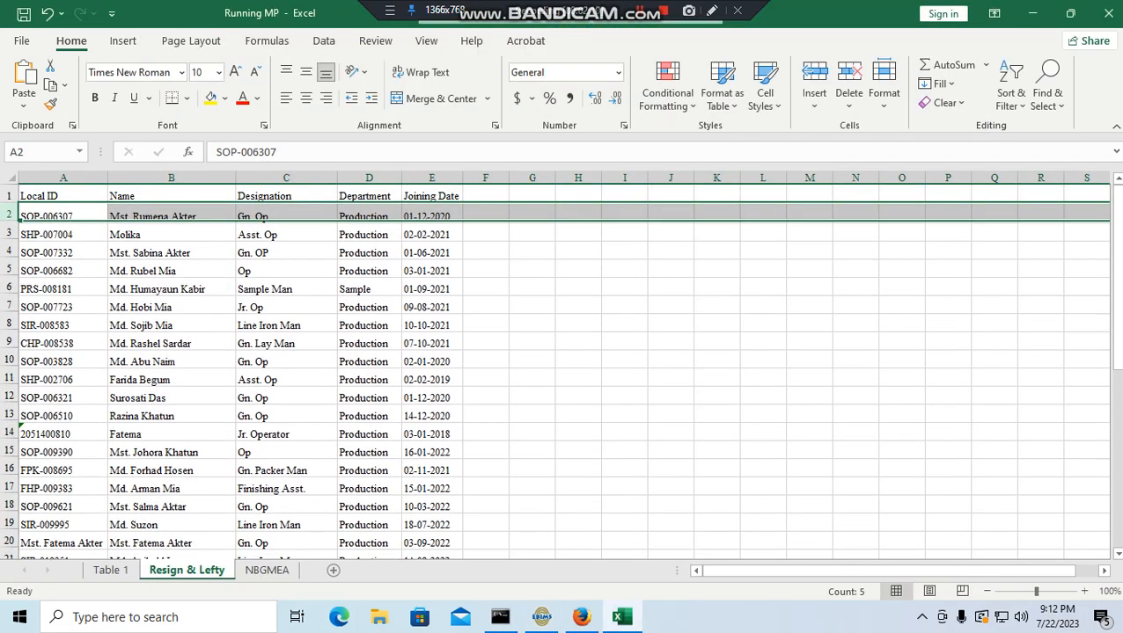
Step: Copy the local ID text of the employee now listed in cell A2
{"action": "left_click", "coordinate": [64, 251]}
{"action": "left_click", "coordinate": [63, 214]}
{"action": "left_click_drag", "start_coordinate": [216, 152], "coordinate": [282, 152]}
{"action": "key", "text": "ctrl+c"}
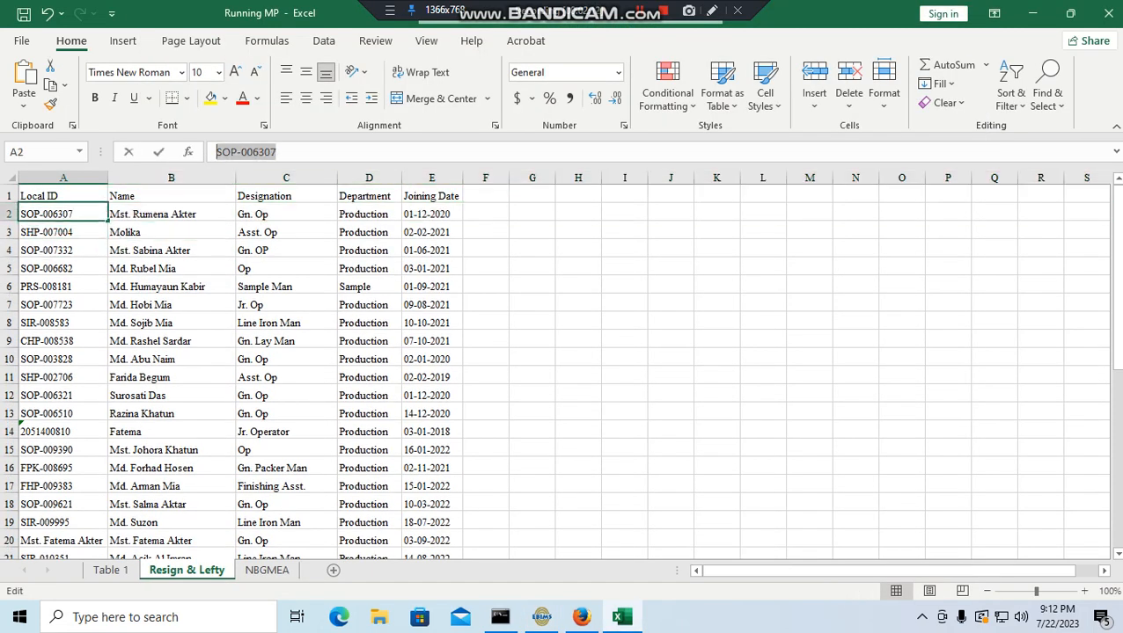
Step: Switch to VPMXpress in Firefox and find the employee's profile with the copied local ID
{"action": "left_click", "coordinate": [542, 618]}
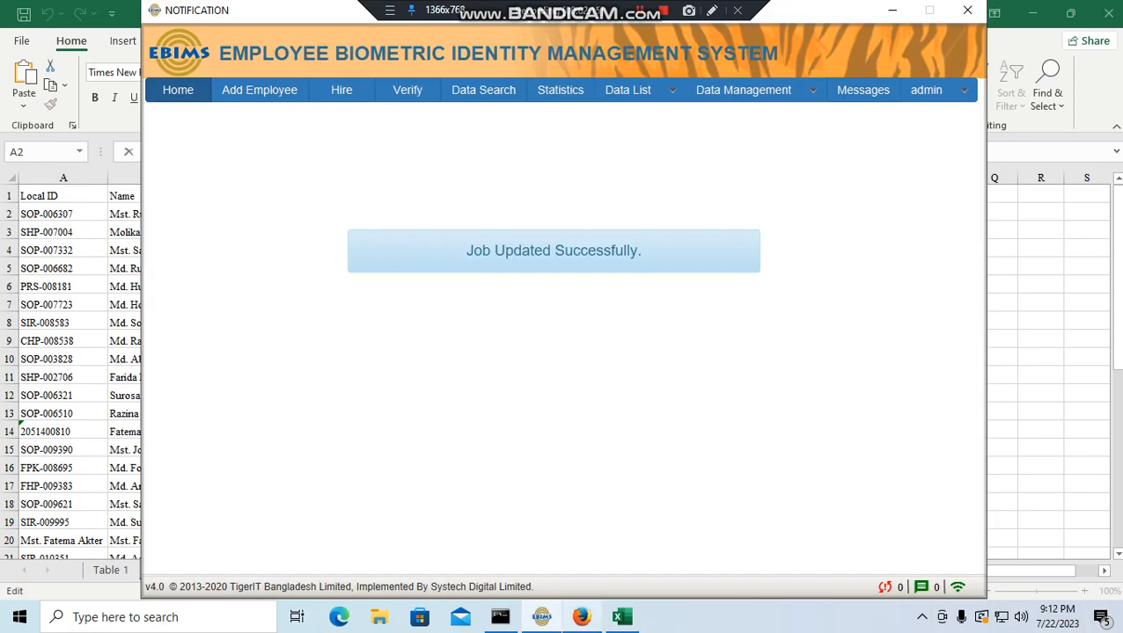
{"action": "left_click", "coordinate": [580, 617]}
{"action": "left_click", "coordinate": [944, 324]}
{"action": "key", "text": "ctrl+v"}
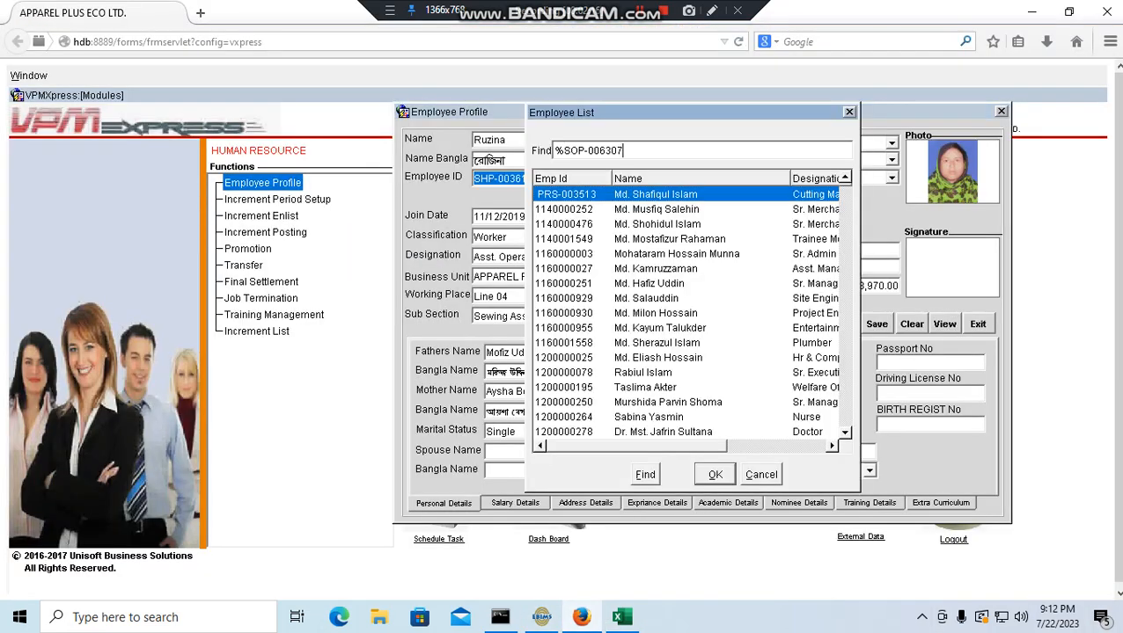
{"action": "key", "text": "Return"}
{"action": "key", "text": "Return"}
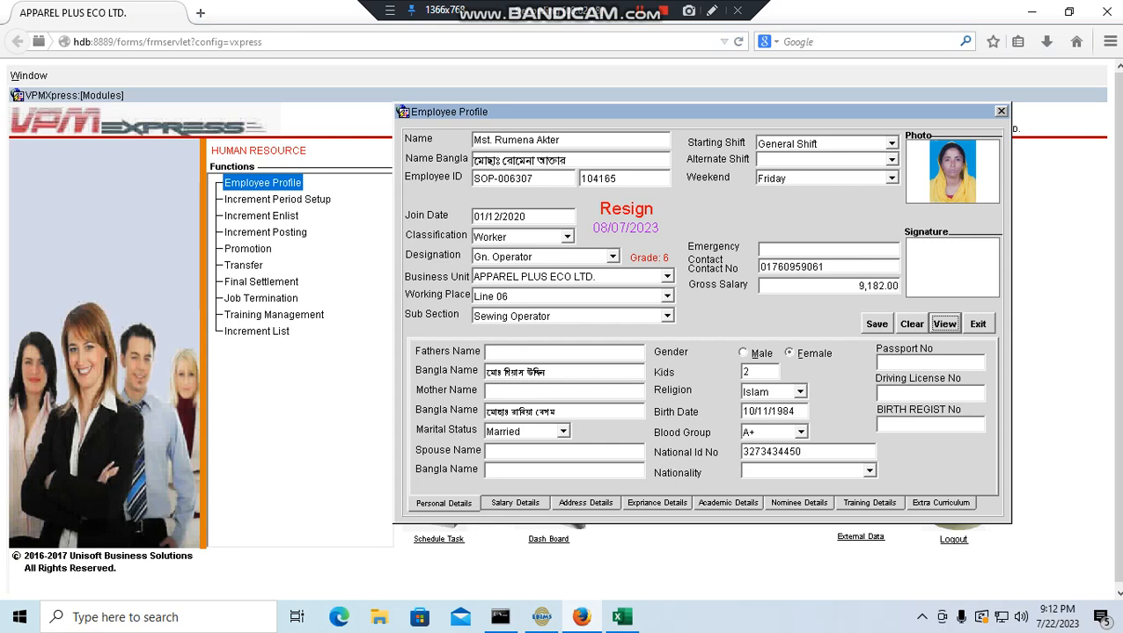
Step: Copy the employee ID from the VPMXpress profile and switch to EBIMS
{"action": "key", "text": "alt+Tab"}
{"action": "key", "text": "alt+Tab"}
{"action": "double_click", "coordinate": [503, 179]}
{"action": "key", "text": "ctrl+c"}
{"action": "key", "text": "alt+Tab"}
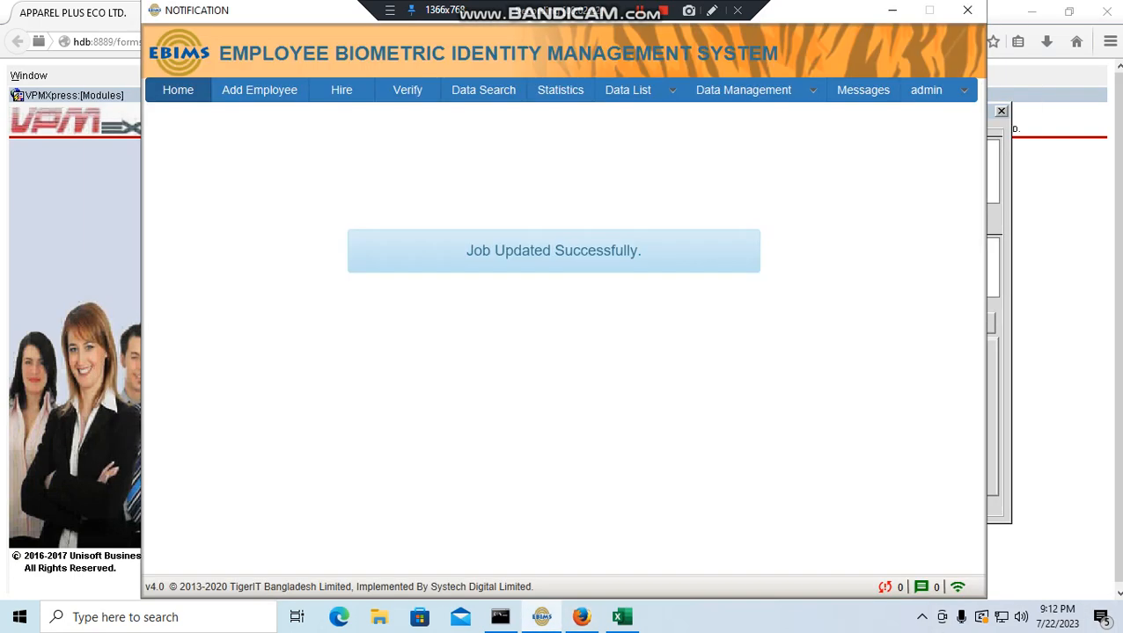
Step: Run a data search by LOCAL ID with the copied ID and open the employee's job archive
{"action": "left_click", "coordinate": [483, 91]}
{"action": "left_click", "coordinate": [575, 223]}
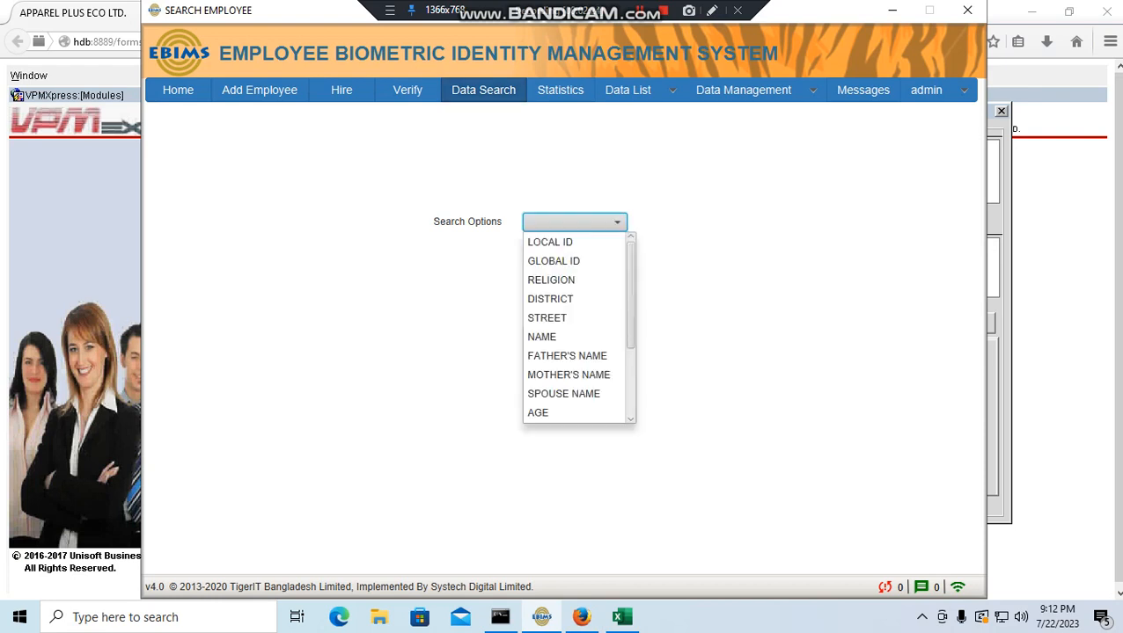
{"action": "left_click", "coordinate": [550, 242]}
{"action": "left_click", "coordinate": [520, 351]}
{"action": "key", "text": "ctrl+v"}
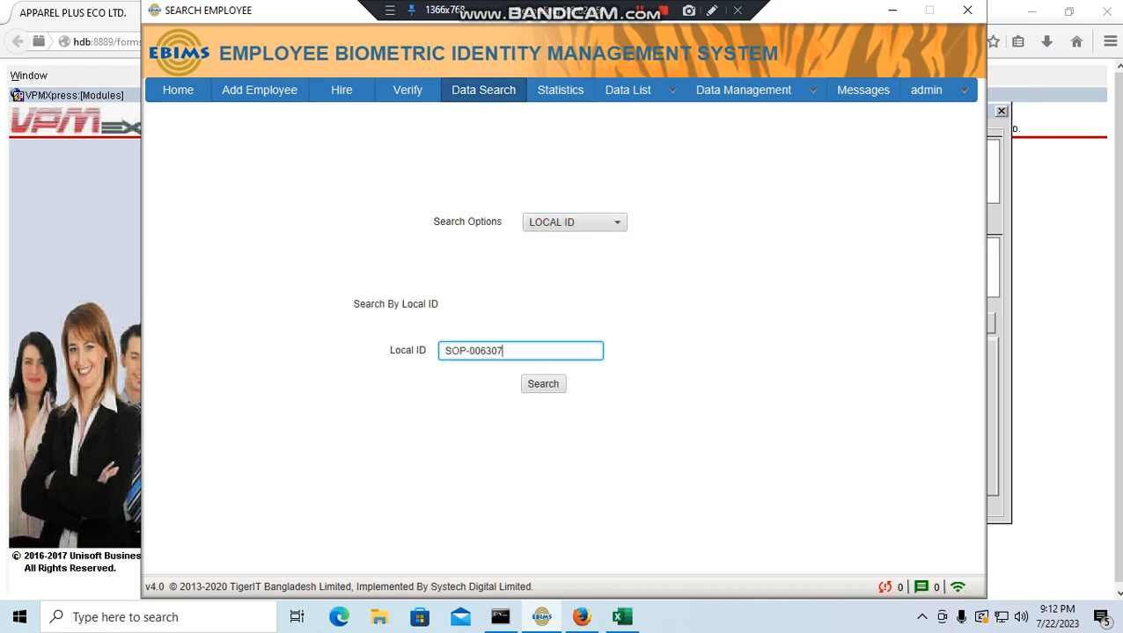
{"action": "left_click", "coordinate": [543, 384]}
{"action": "left_click", "coordinate": [858, 205]}
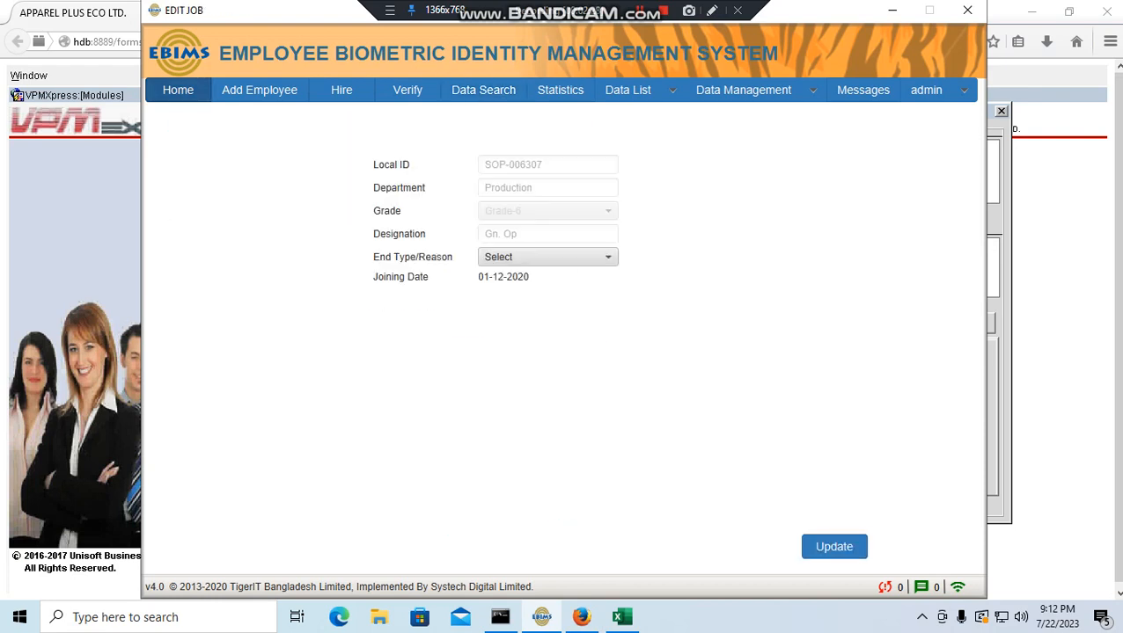
Step: Set the end type/reason of the employee's job to RESIGN
{"action": "left_click", "coordinate": [547, 257]}
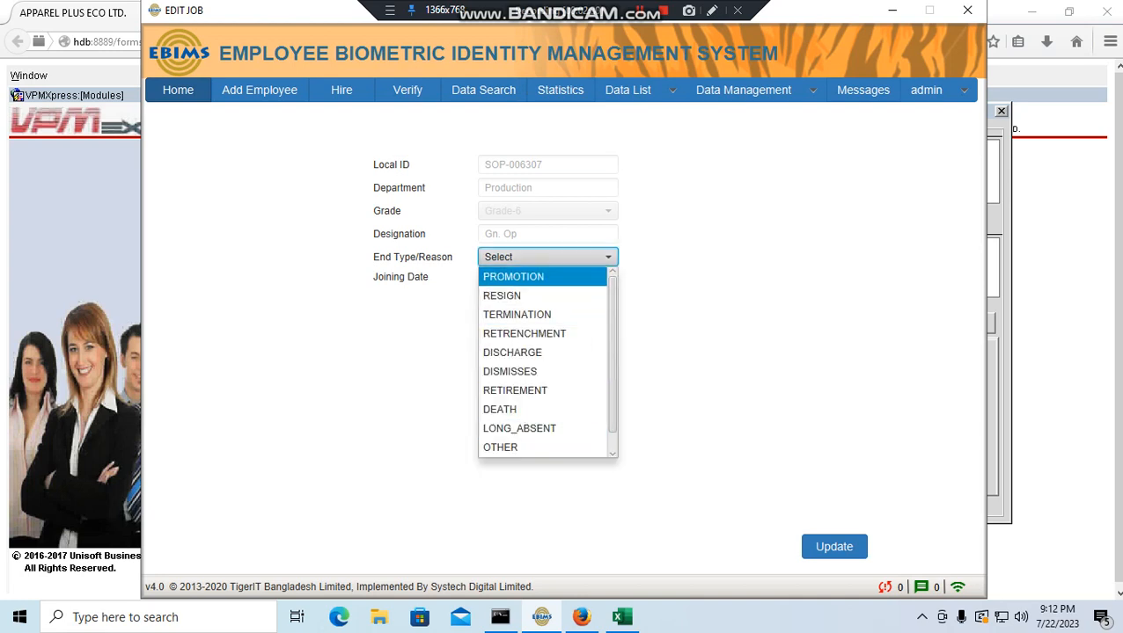
{"action": "left_click", "coordinate": [515, 276]}
{"action": "left_click", "coordinate": [548, 257]}
{"action": "left_click", "coordinate": [519, 295]}
Step: Set the end date to 08-07-2023 with the remark "Resign", and update the job record
{"action": "left_click", "coordinate": [528, 305]}
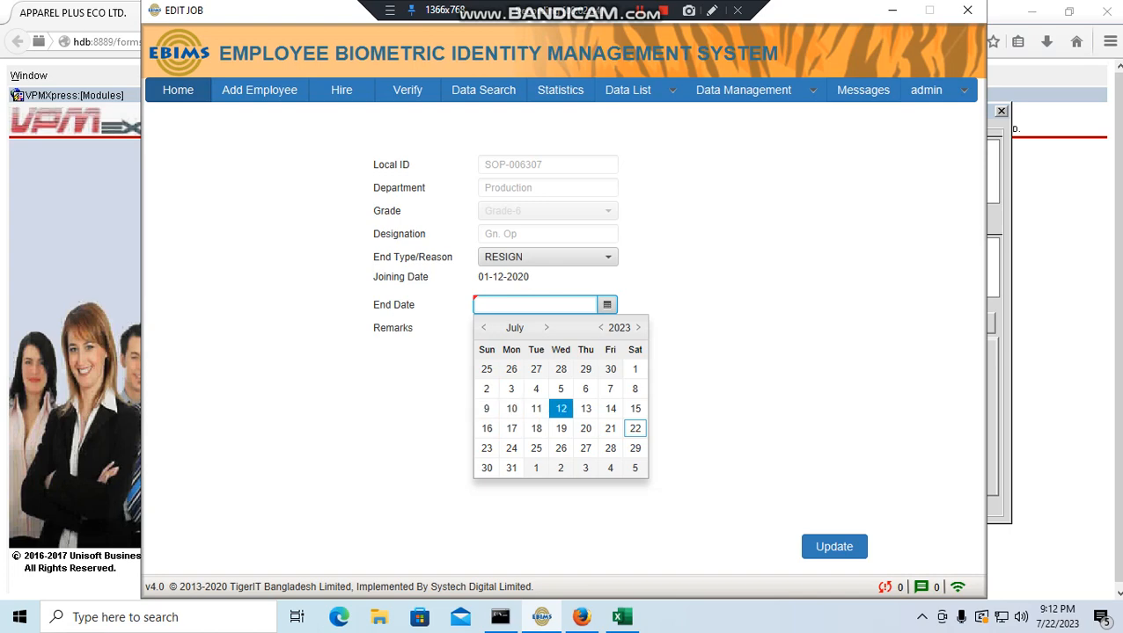
{"action": "left_click", "coordinate": [634, 388]}
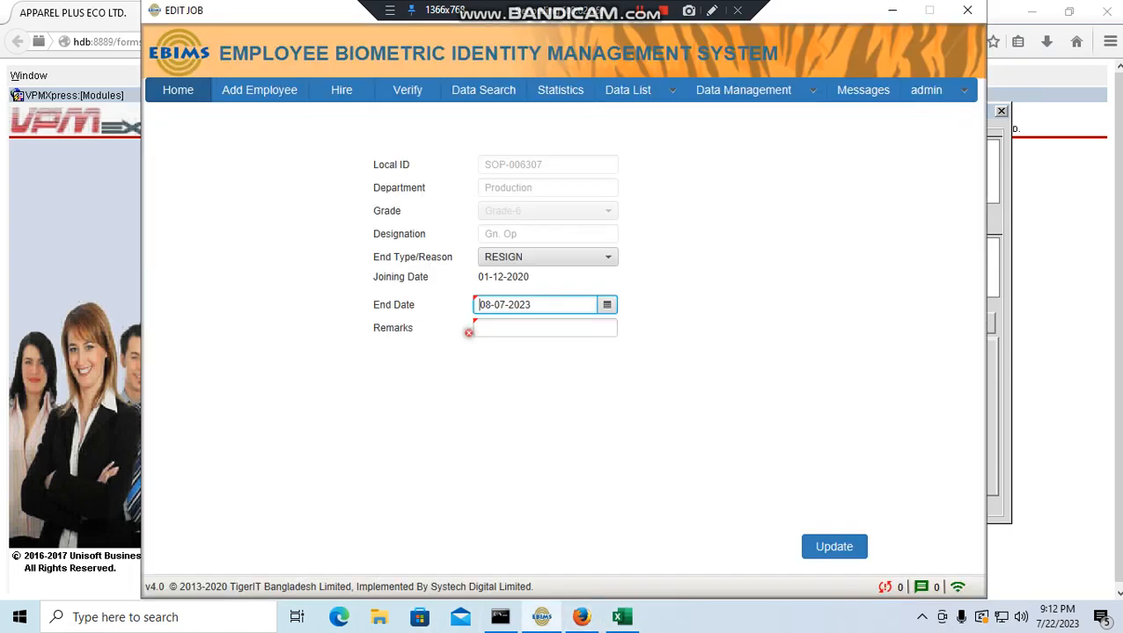
{"action": "left_click", "coordinate": [545, 328]}
{"action": "type", "text": "Resign"}
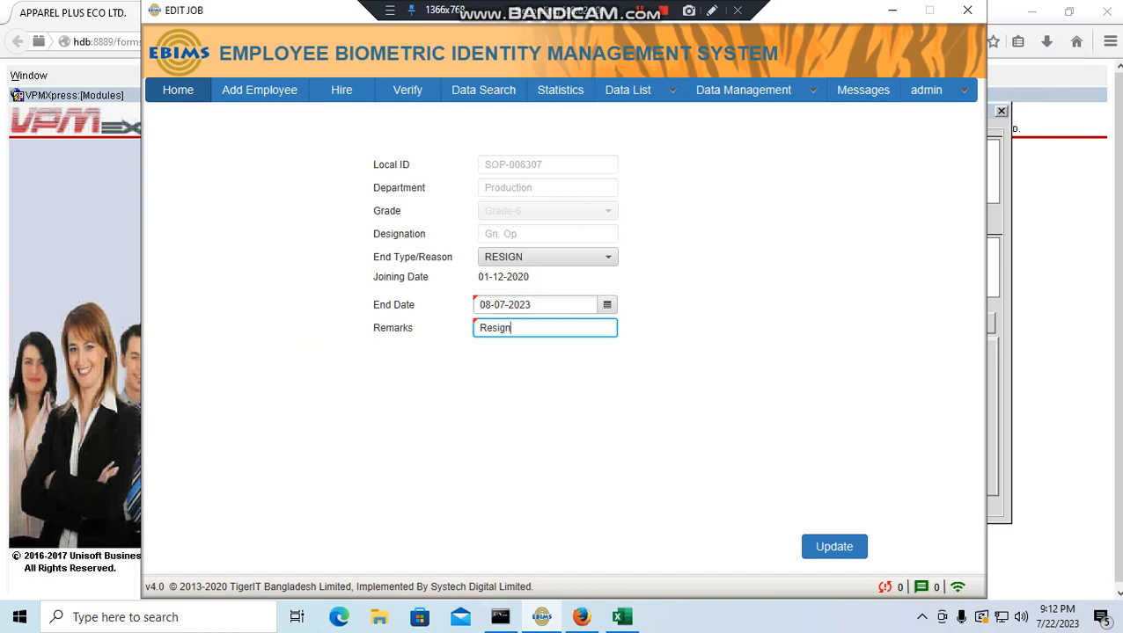
{"action": "left_click", "coordinate": [834, 547]}
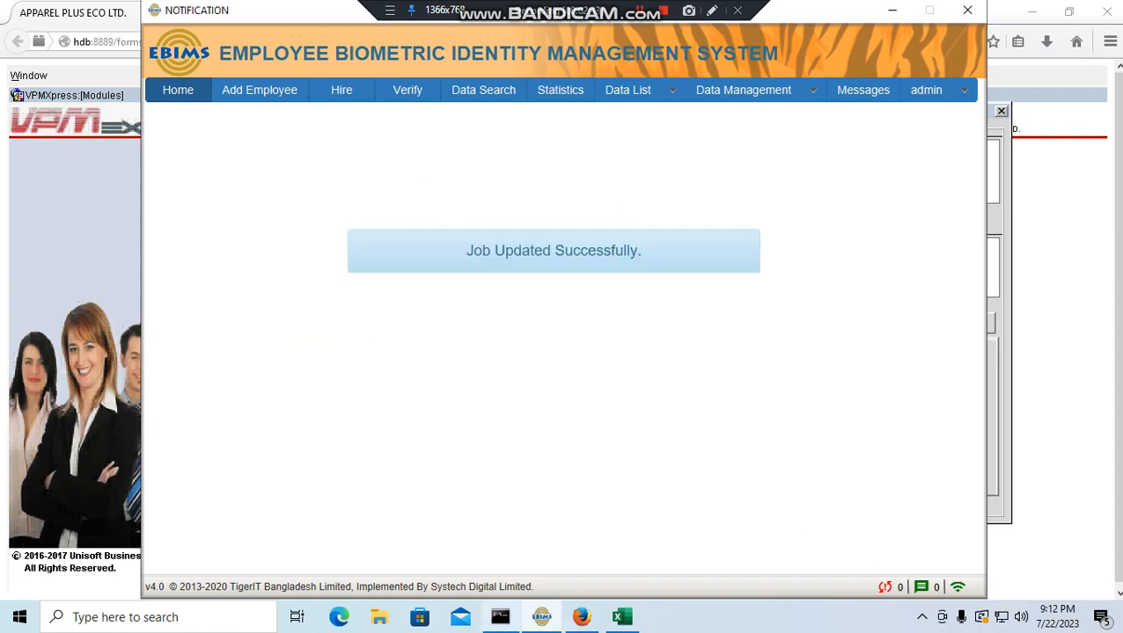
Step: Switch to Excel and remove the processed employee's row 2 from the Resign & Lefty sheet
{"action": "left_click", "coordinate": [622, 616]}
{"action": "left_click", "coordinate": [171, 269]}
{"action": "left_click", "coordinate": [10, 213]}
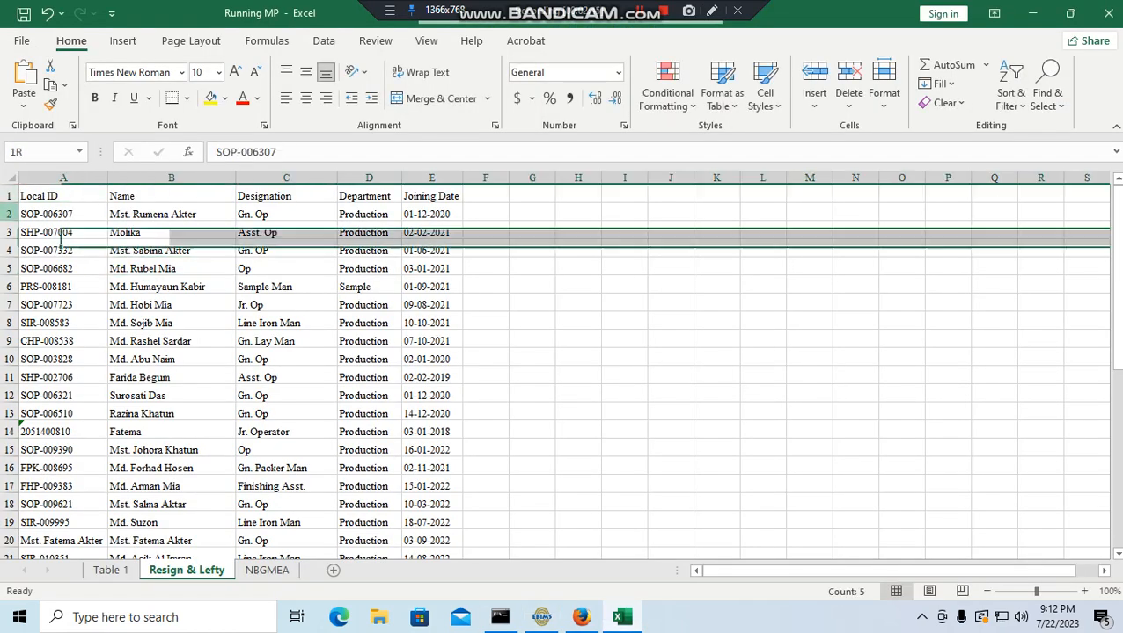
{"action": "key", "text": "ctrl+minus"}
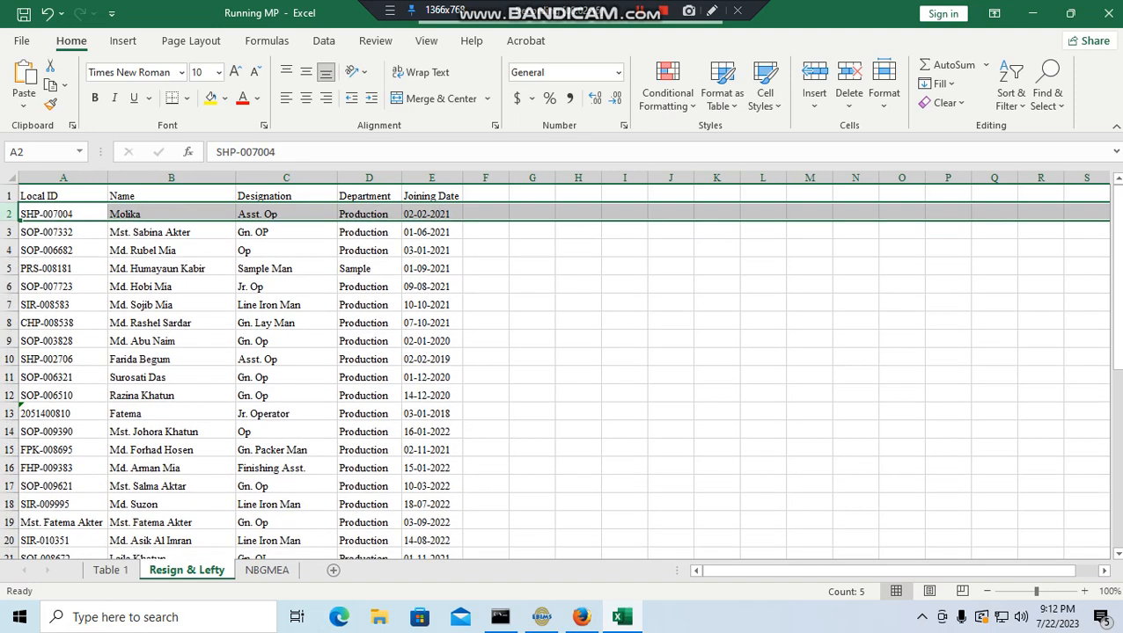
Step: Copy the next employee's local ID from cell A2
{"action": "left_click", "coordinate": [286, 287]}
{"action": "left_click", "coordinate": [63, 213]}
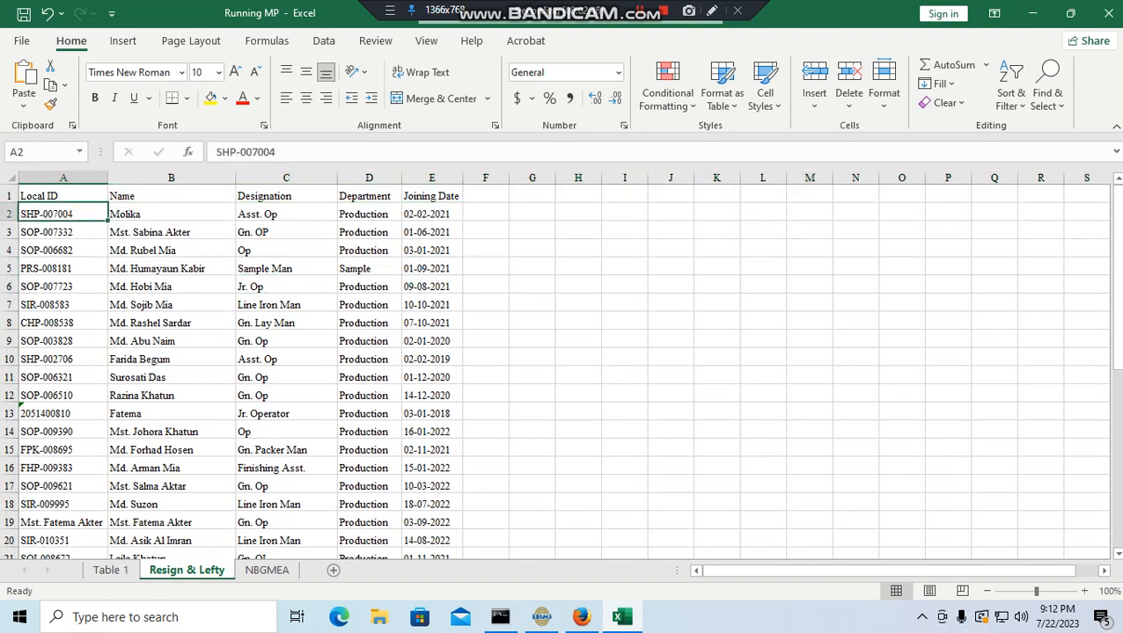
{"action": "left_click_drag", "start_coordinate": [278, 152], "coordinate": [217, 152]}
{"action": "key", "text": "ctrl+c"}
Step: Switch to VPMXpress and view the next employee's profile using the copied local ID
{"action": "left_click", "coordinate": [541, 617]}
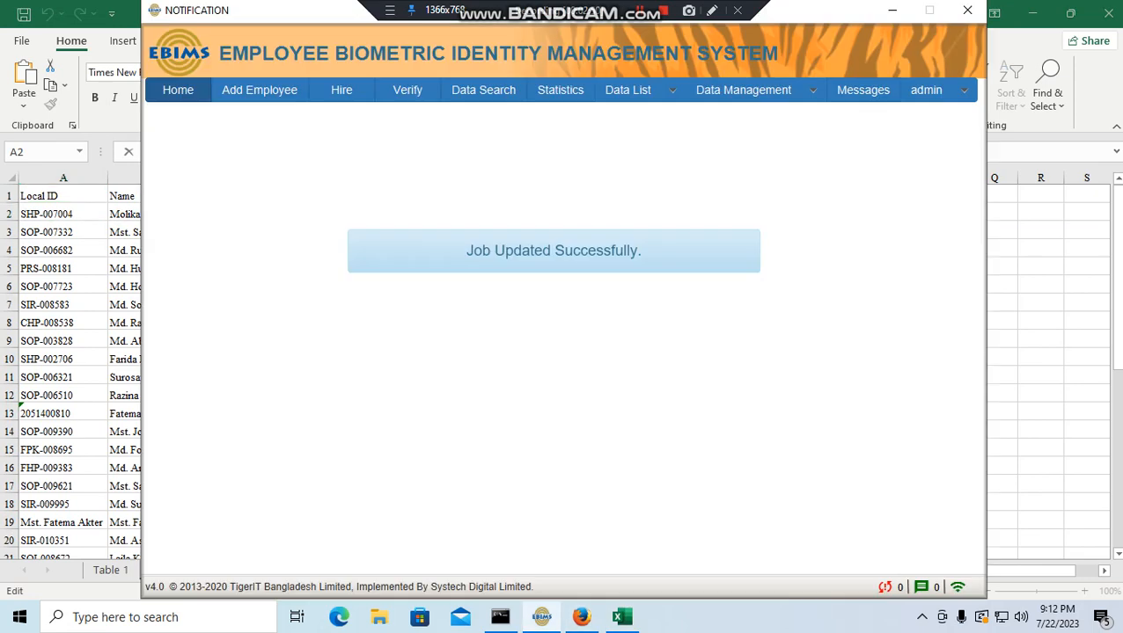
{"action": "left_click", "coordinate": [541, 616]}
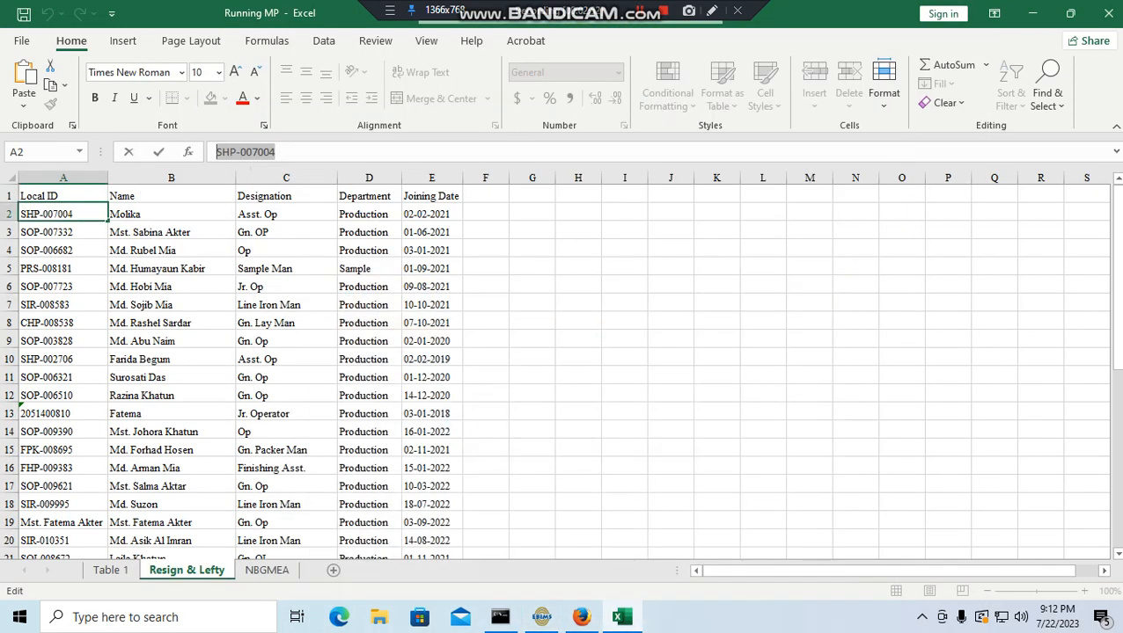
{"action": "left_click", "coordinate": [581, 617]}
{"action": "left_click", "coordinate": [944, 324]}
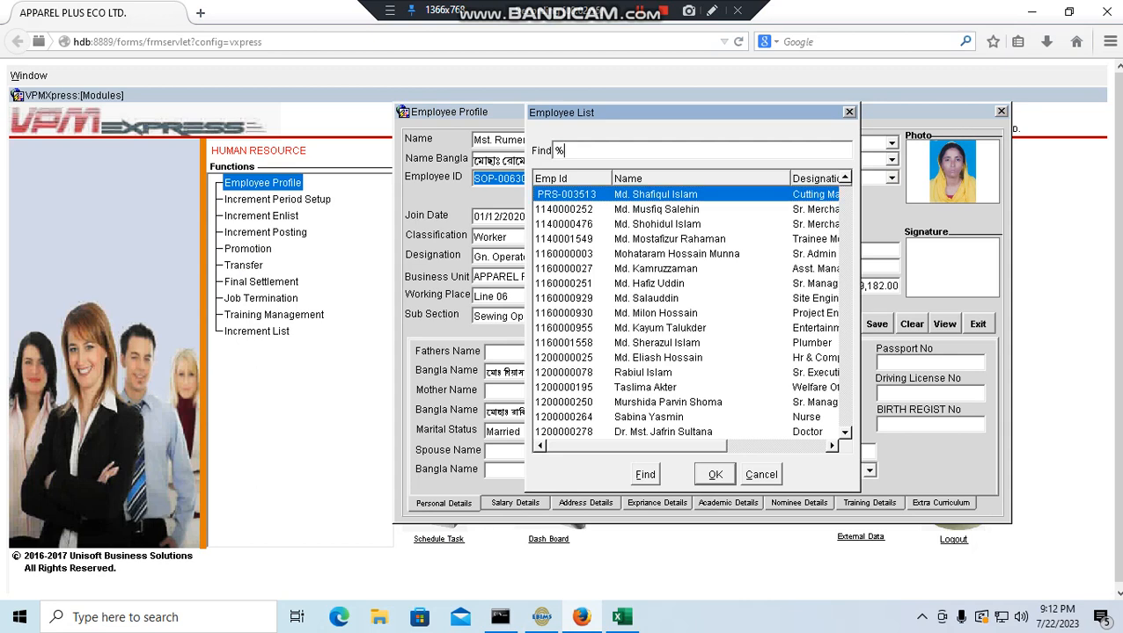
{"action": "key", "text": "ctrl+v"}
{"action": "key", "text": "Return"}
{"action": "key", "text": "Return"}
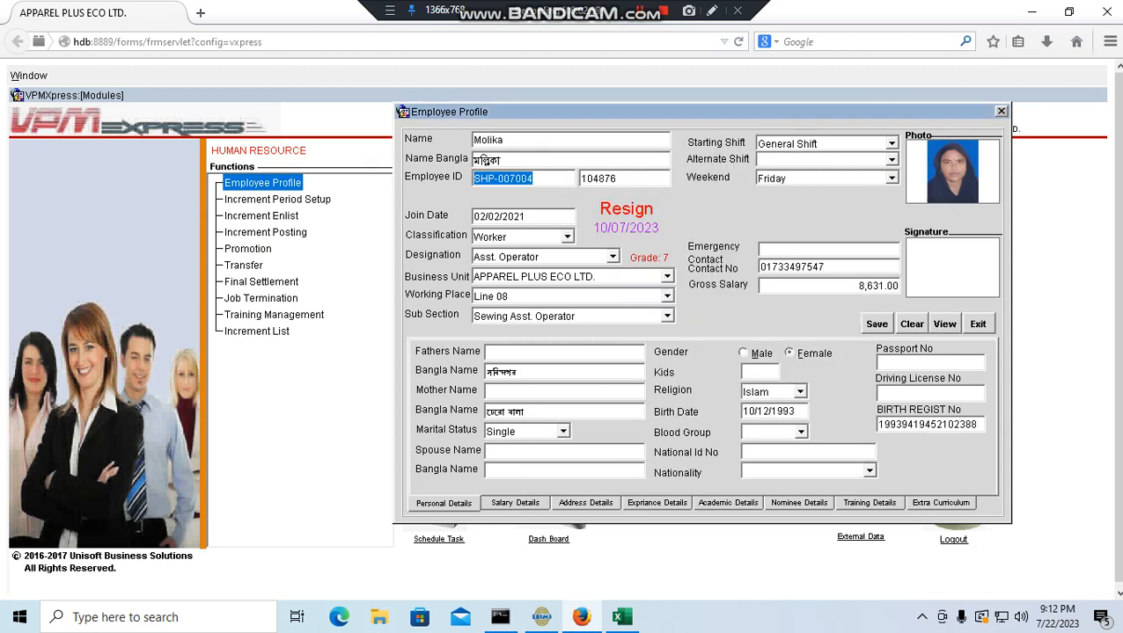
Step: Switch to EBIMS, search for the employee by the copied local ID, and open the job archive record
{"action": "left_click", "coordinate": [622, 617]}
{"action": "left_click", "coordinate": [541, 617]}
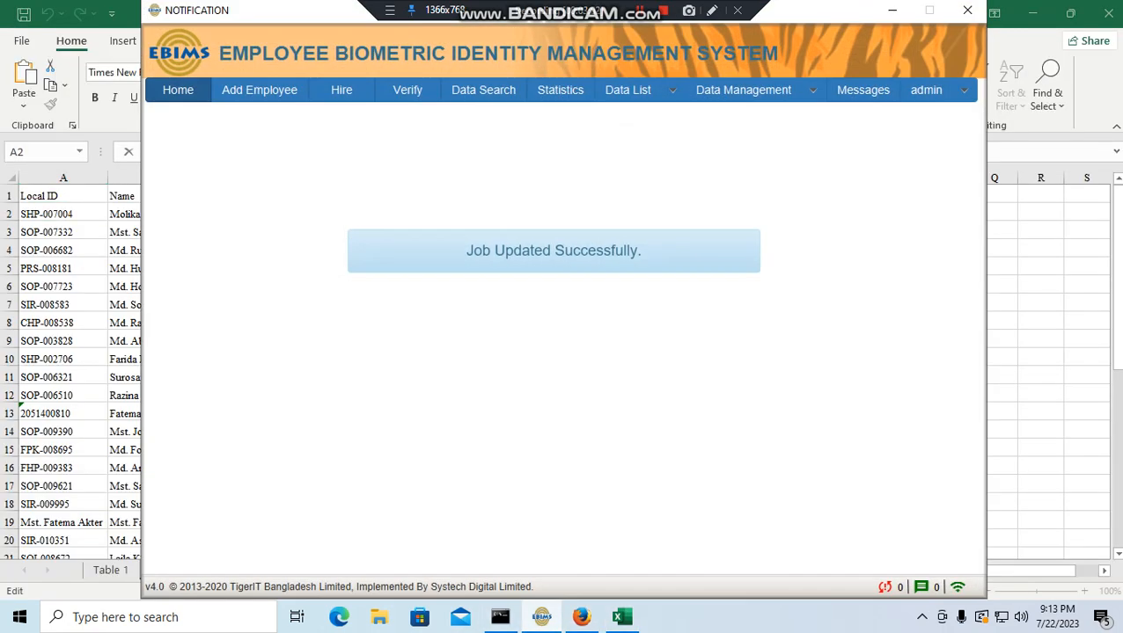
{"action": "left_click", "coordinate": [483, 89]}
{"action": "left_click", "coordinate": [575, 221]}
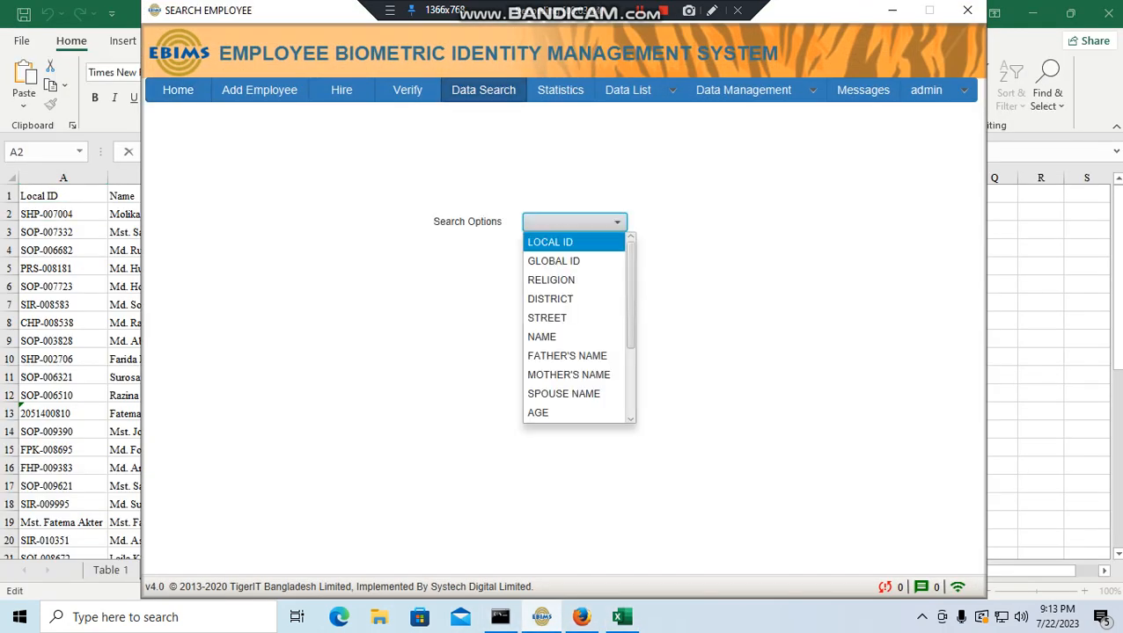
{"action": "left_click", "coordinate": [550, 242]}
{"action": "left_click", "coordinate": [520, 351]}
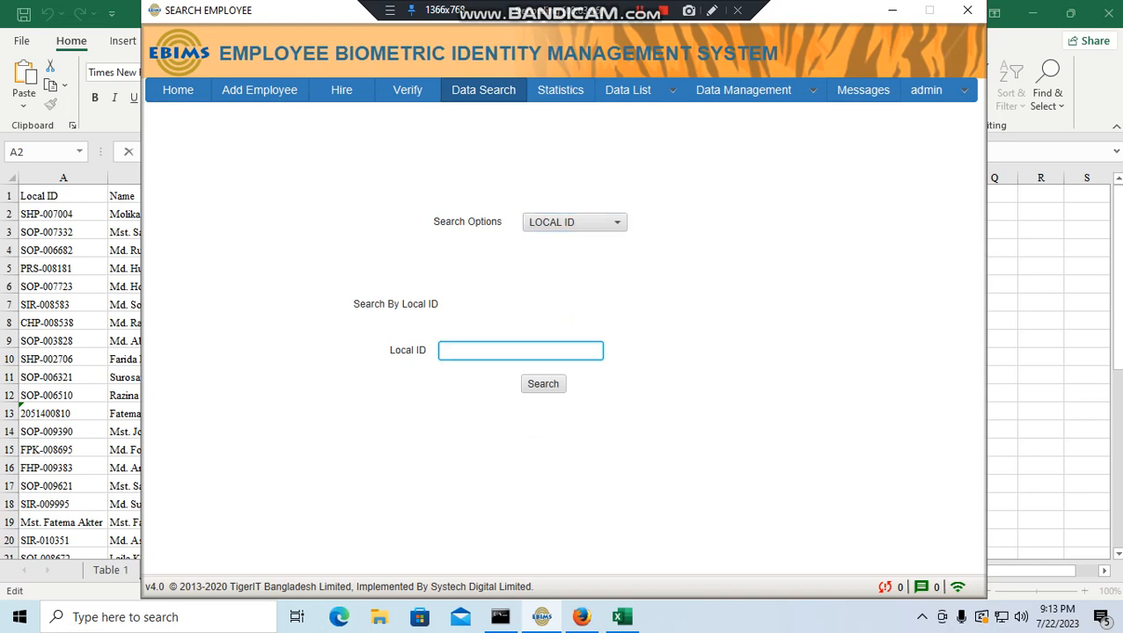
{"action": "key", "text": "ctrl+v"}
{"action": "left_click", "coordinate": [542, 385]}
{"action": "left_click", "coordinate": [858, 205]}
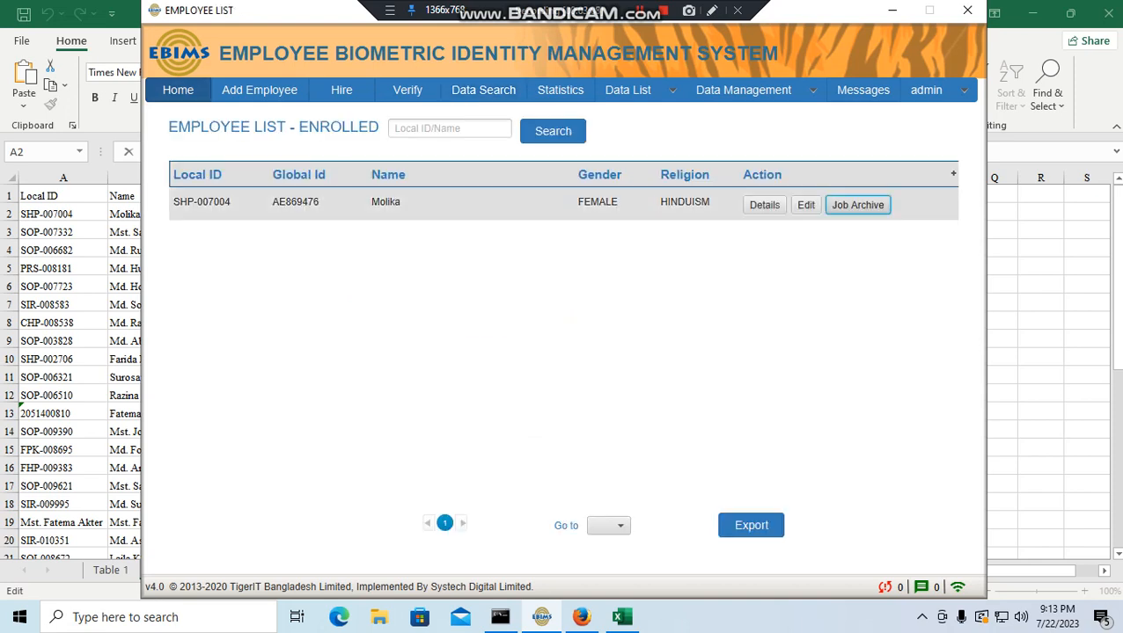
Step: Set the end reason to RESIGN and the end date to 10-07-2023, checking the date against the VPMXpress profile
{"action": "left_click", "coordinate": [547, 257]}
{"action": "left_click", "coordinate": [541, 295]}
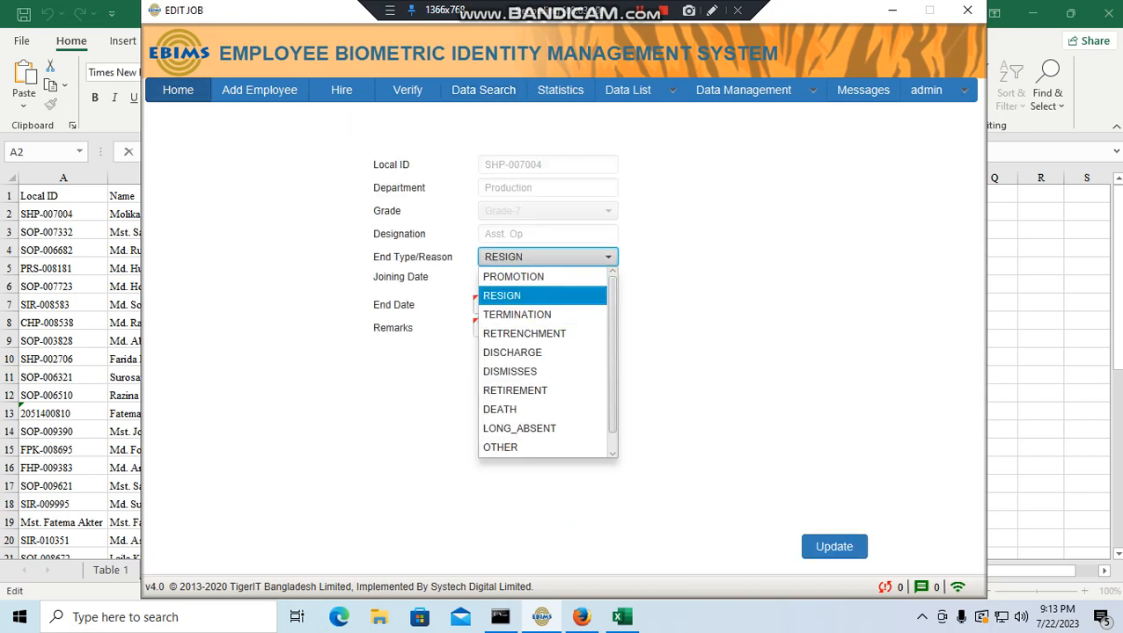
{"action": "left_click", "coordinate": [607, 305]}
{"action": "left_click", "coordinate": [511, 408]}
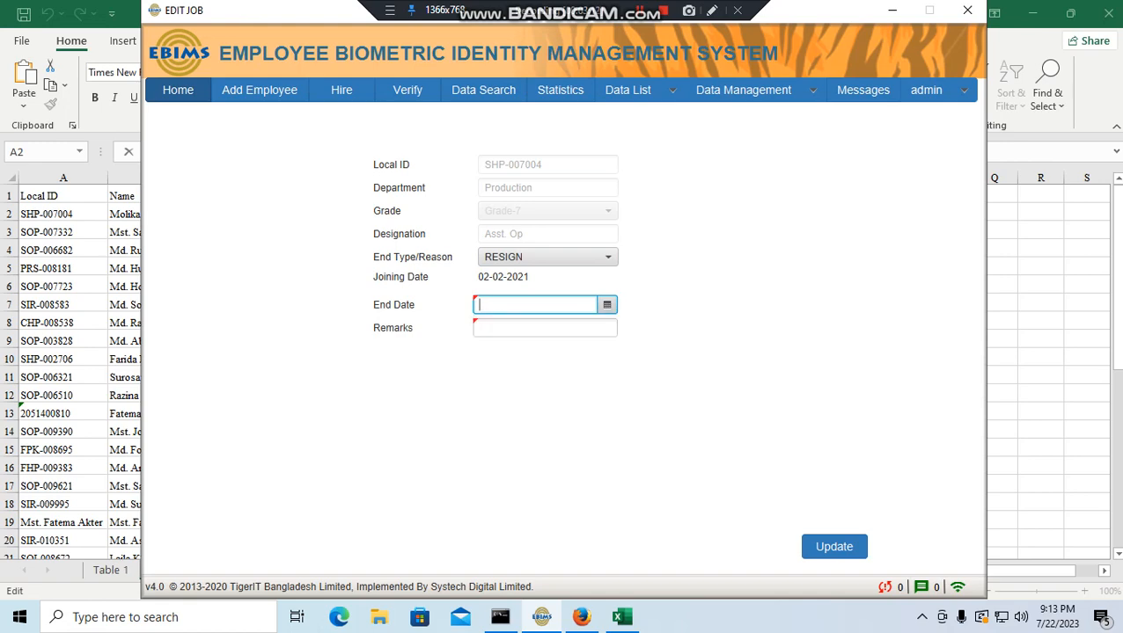
{"action": "key", "text": "alt+Tab"}
{"action": "key", "text": "alt+Tab"}
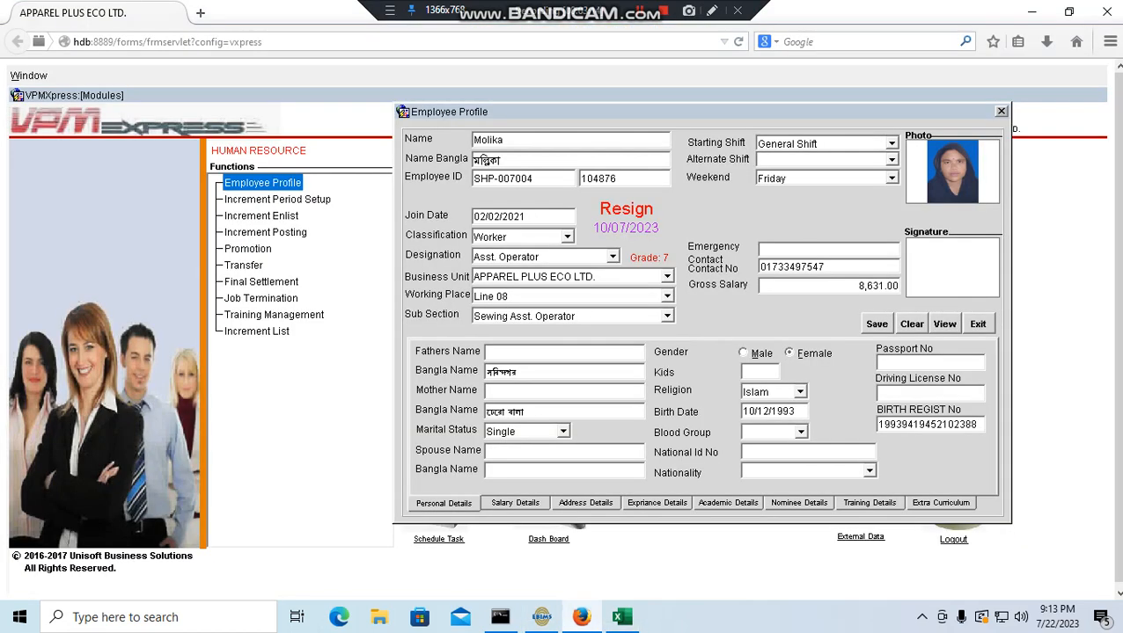
{"action": "key", "text": "alt+Tab"}
{"action": "key", "text": "alt+Tab"}
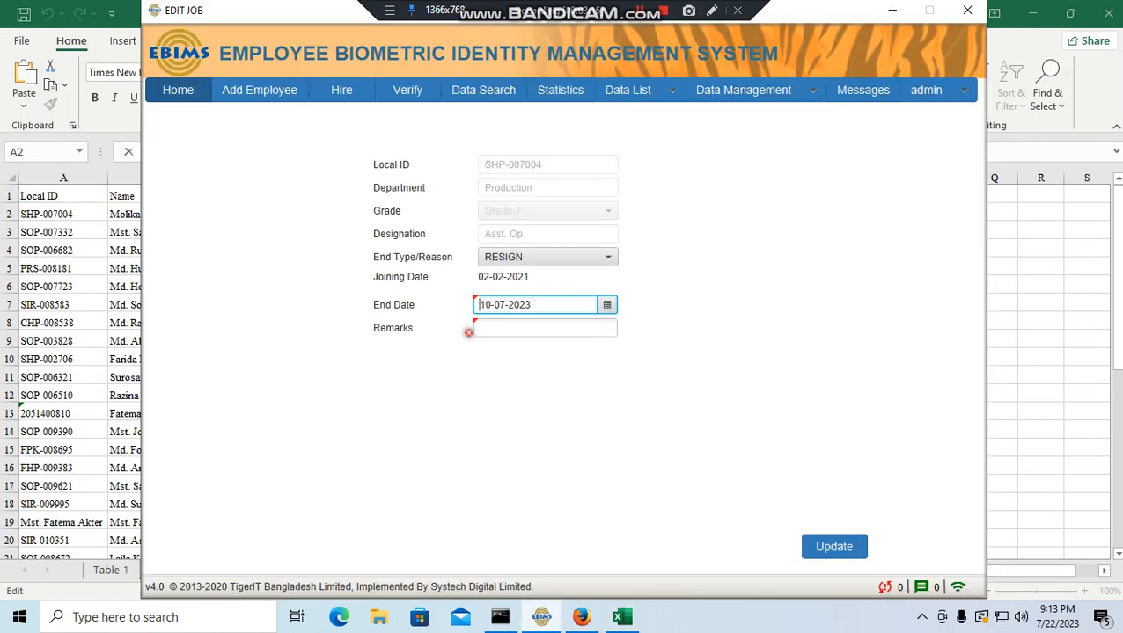
Step: Enter the remark "Resign" and update the job record
{"action": "key", "text": "Tab"}
{"action": "type", "text": "Resign"}
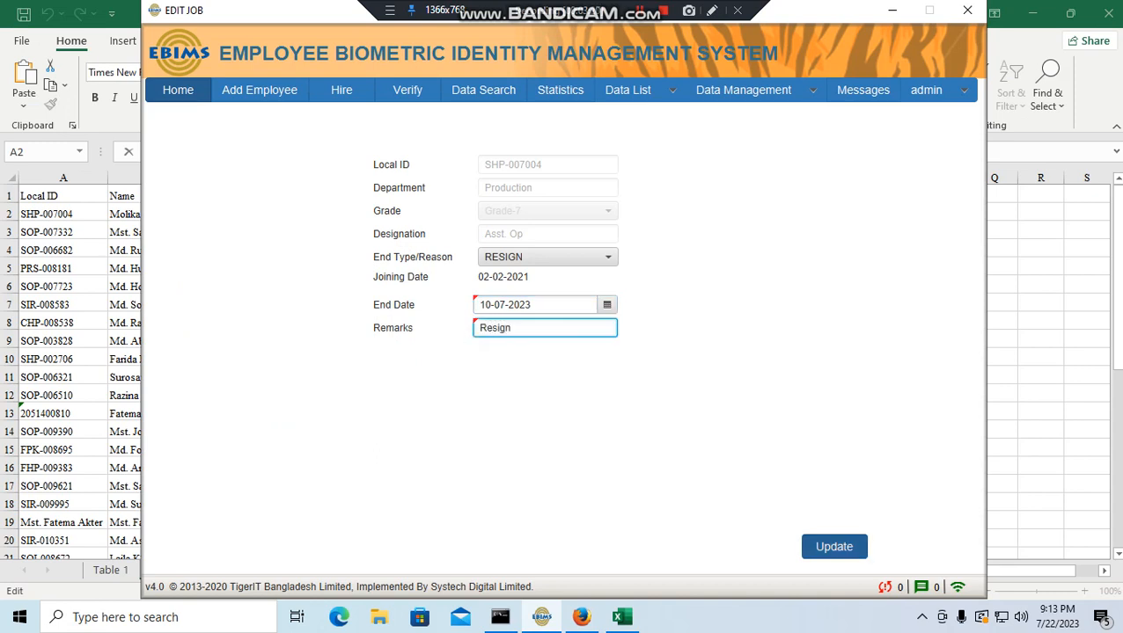
{"action": "left_click", "coordinate": [834, 547]}
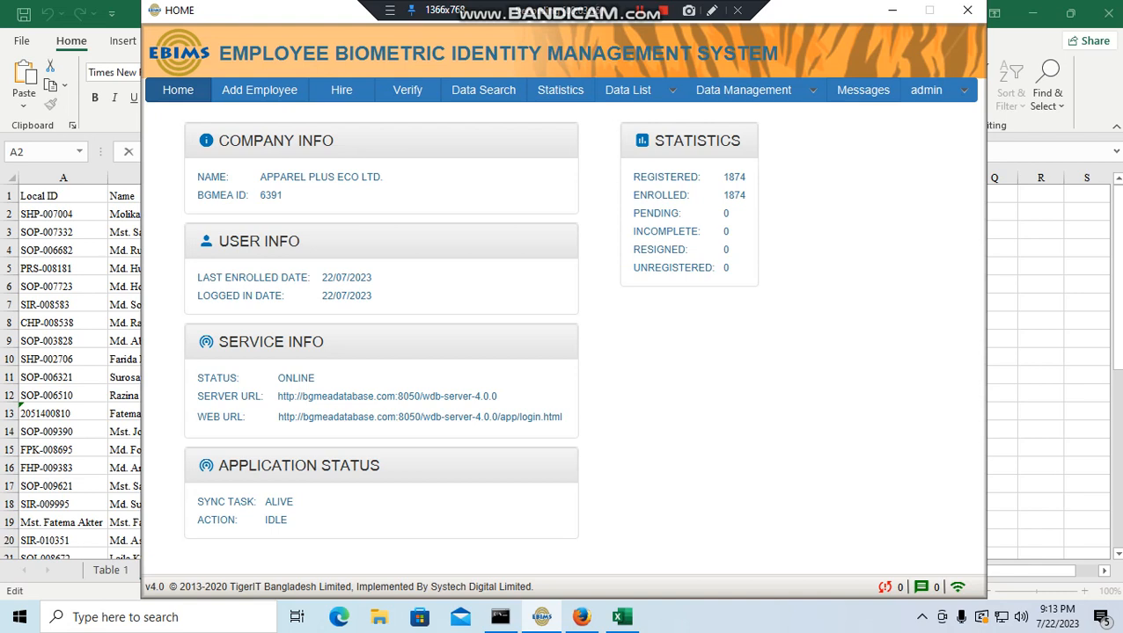
Step: Switch to Excel and delete the processed employee's row 2 from the Resign & Lefty sheet
{"action": "key", "text": "alt+Tab"}
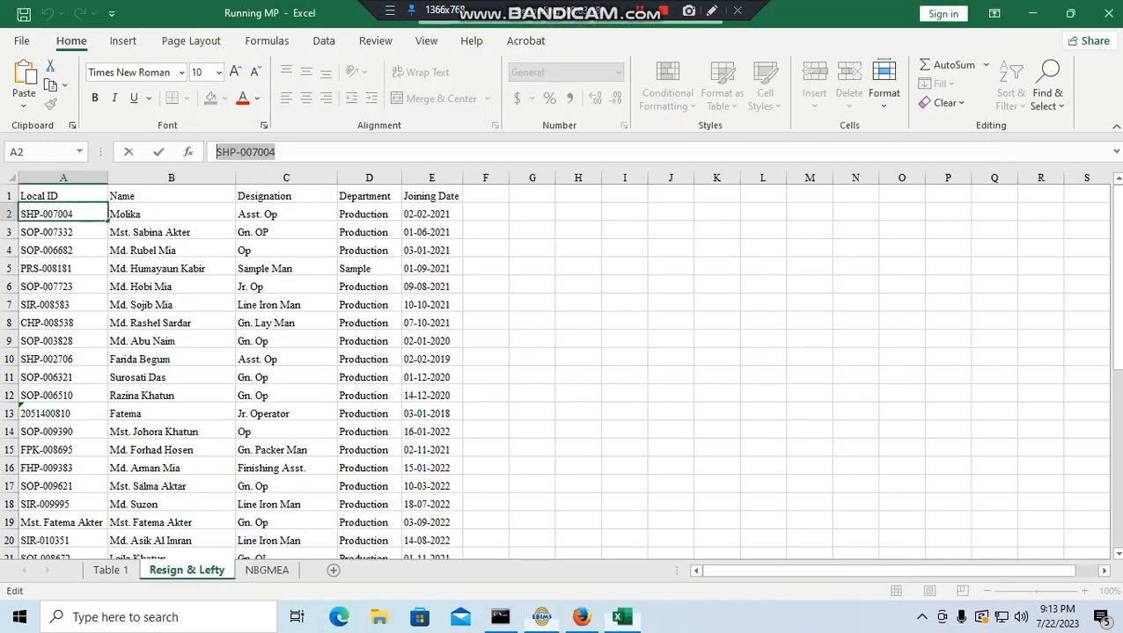
{"action": "left_click", "coordinate": [9, 214]}
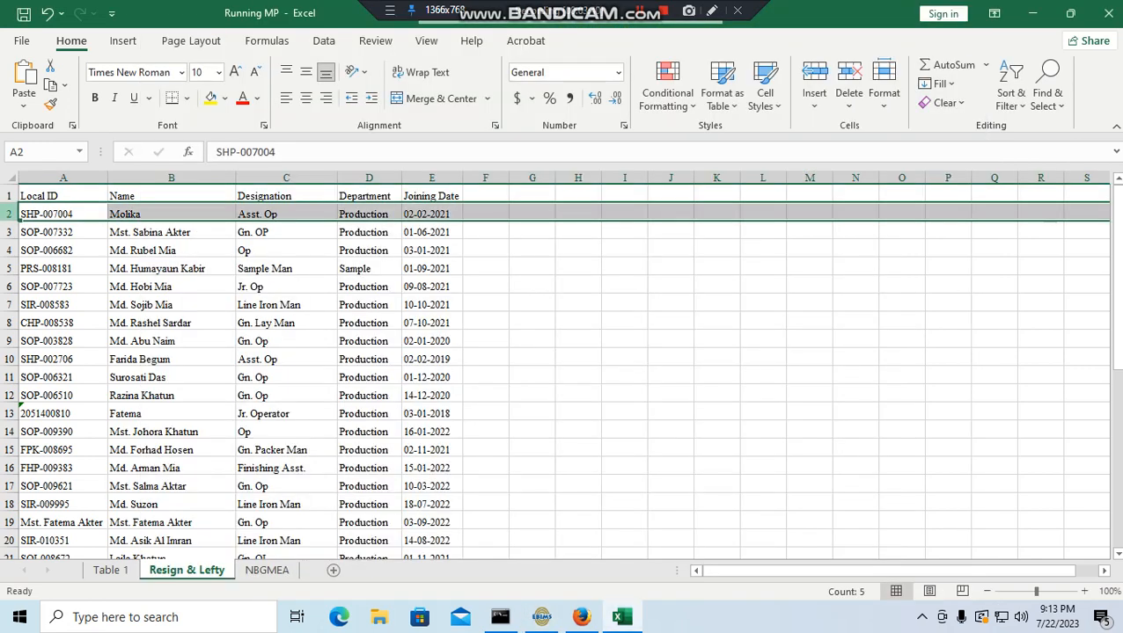
{"action": "key", "text": "ctrl+minus"}
{"action": "left_click", "coordinate": [63, 304]}
Step: Copy the next employee's local ID from cell A2
{"action": "left_click", "coordinate": [63, 214]}
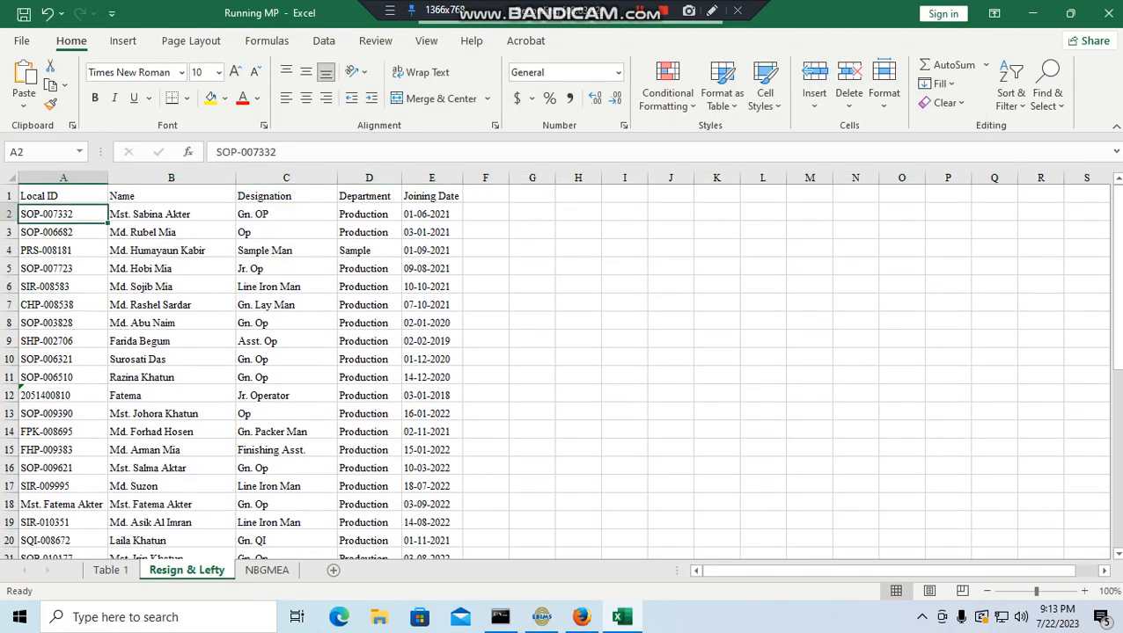
{"action": "double_click", "coordinate": [246, 152]}
{"action": "key", "text": "ctrl+c"}
Step: Switch to EBIMS and search for the next employee using the copied local ID
{"action": "left_click", "coordinate": [541, 618]}
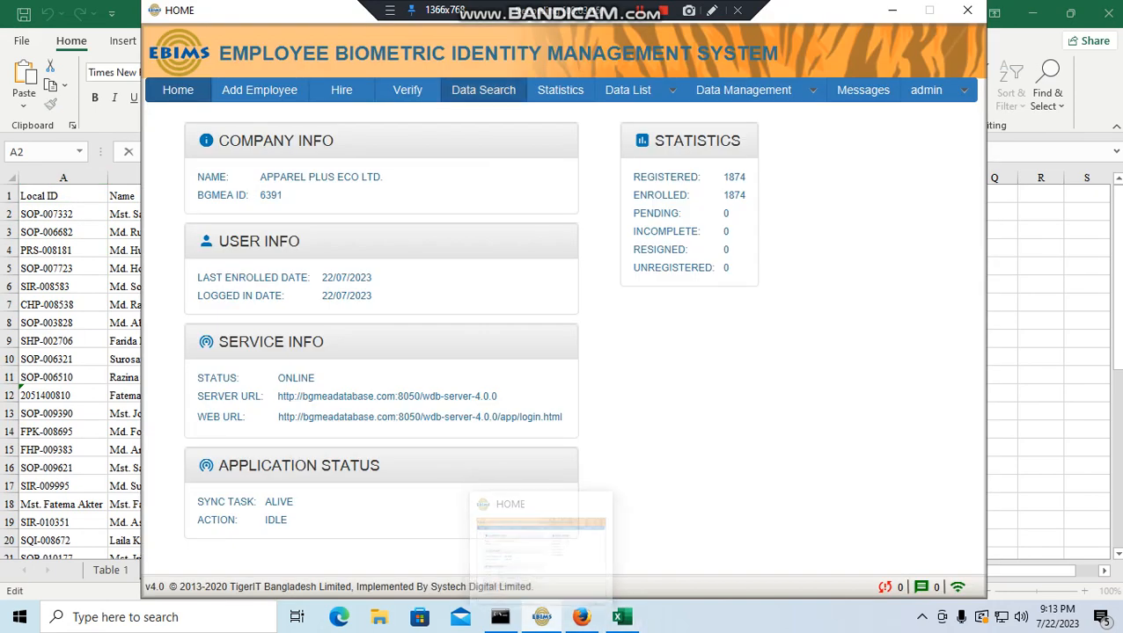
{"action": "left_click", "coordinate": [483, 89]}
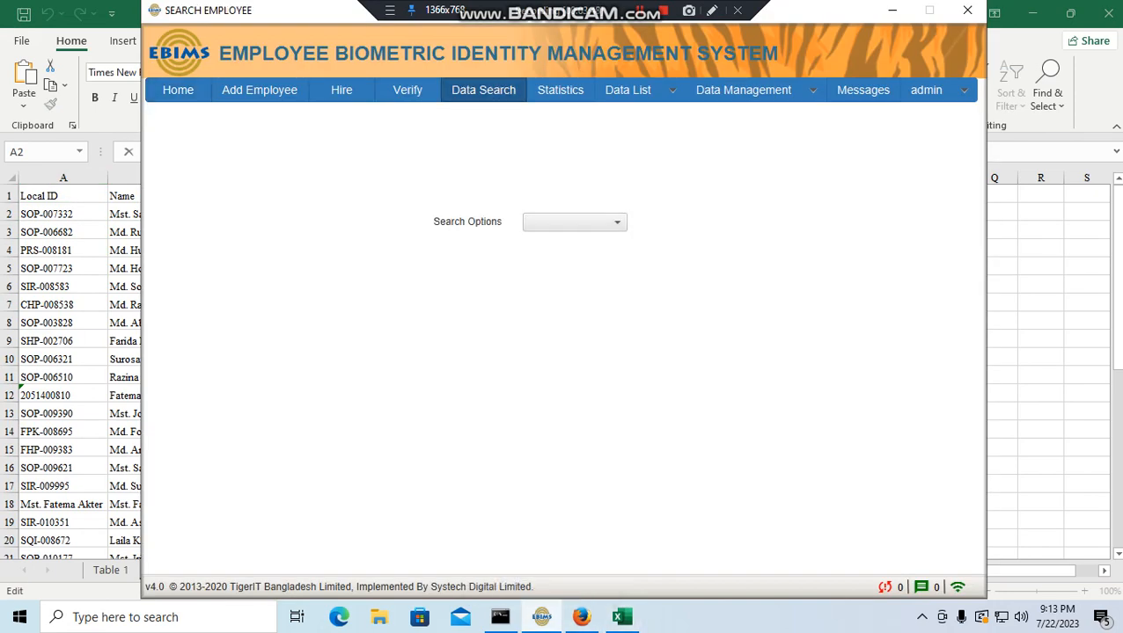
{"action": "left_click", "coordinate": [575, 223]}
{"action": "left_click", "coordinate": [563, 243]}
{"action": "left_click", "coordinate": [521, 351]}
{"action": "key", "text": "ctrl+v"}
{"action": "key", "text": "Return"}
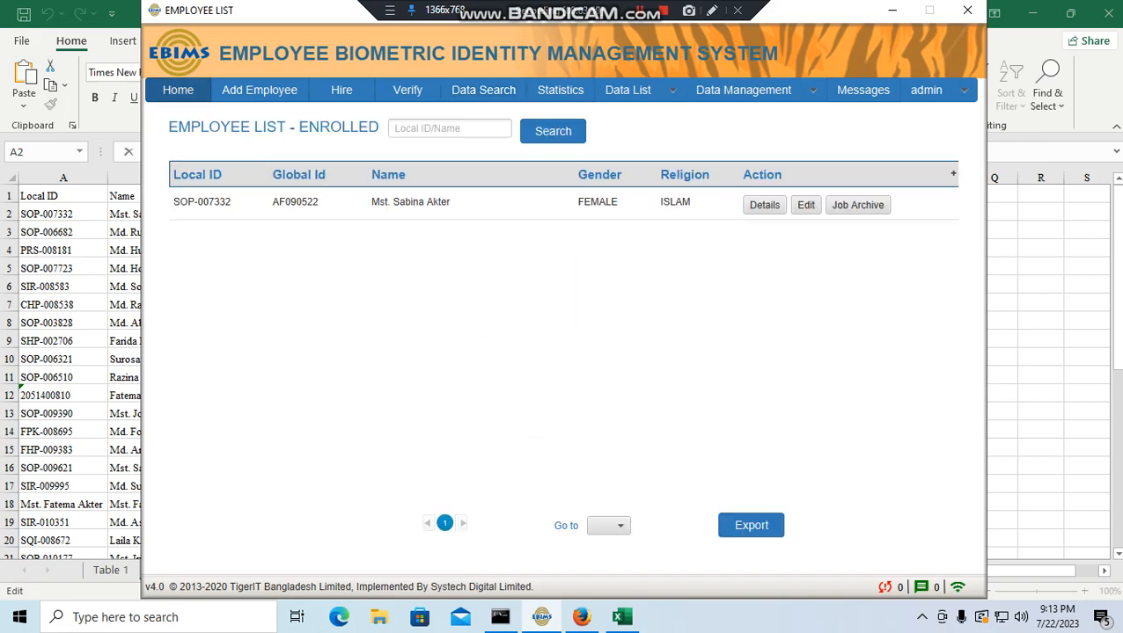
Step: Switch to VPMXpress and view the same employee's profile using the copied local ID
{"action": "left_click", "coordinate": [581, 616]}
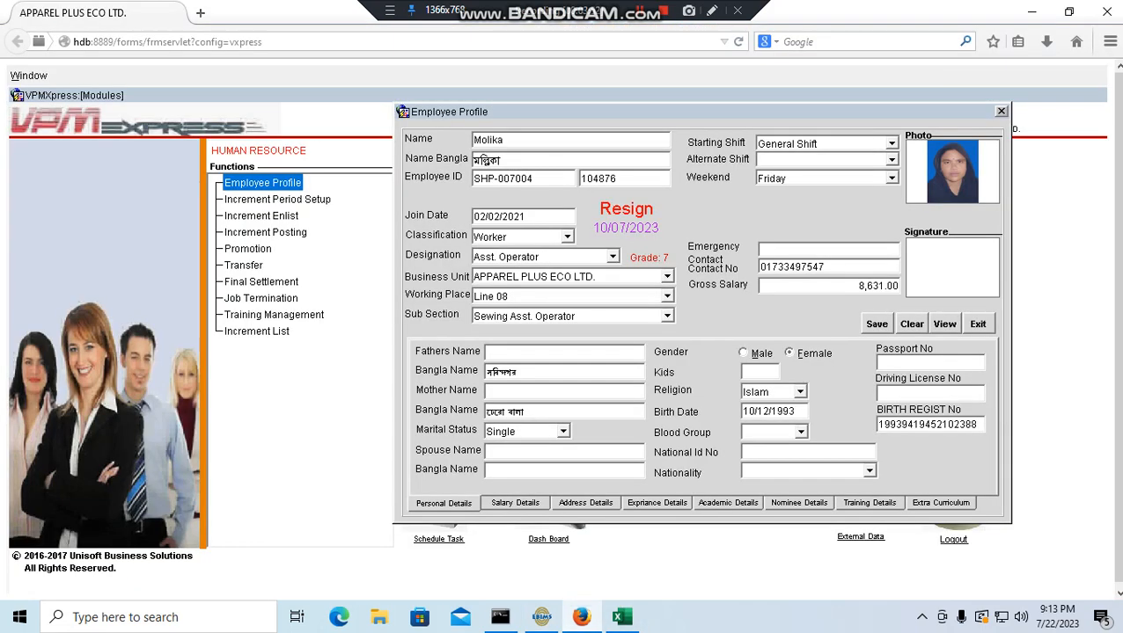
{"action": "left_click", "coordinate": [944, 323]}
{"action": "key", "text": "ctrl+v"}
{"action": "key", "text": "Return"}
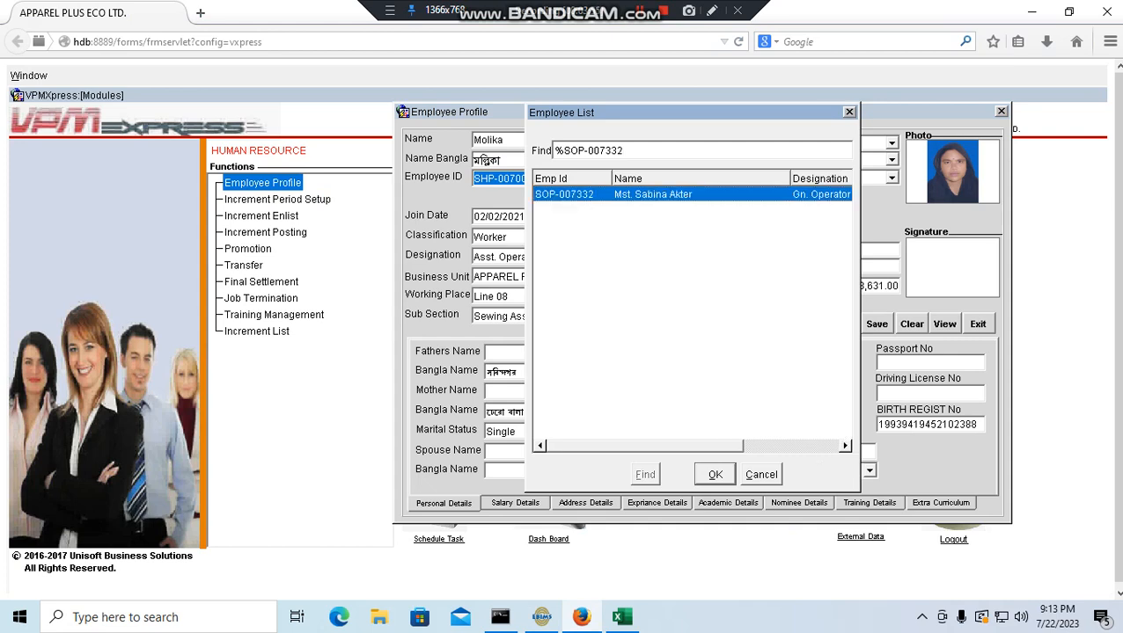
{"action": "key", "text": "Return"}
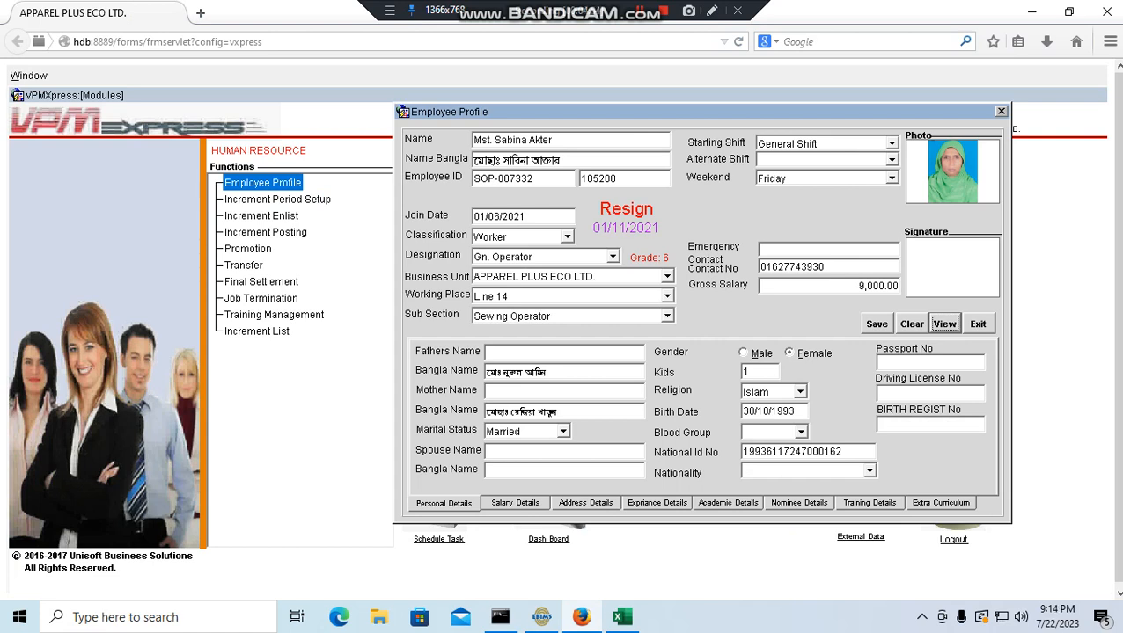
Step: Return to Excel and delete row 2, listing the employee just viewed, from the Resign & Lefty sheet
{"action": "key", "text": "alt+Tab"}
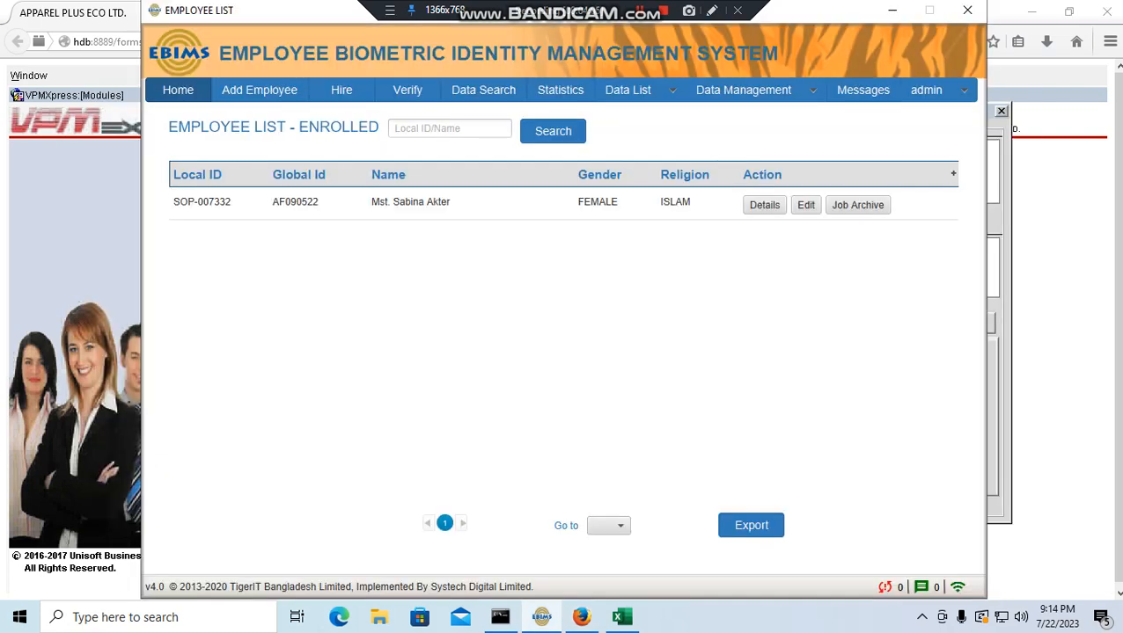
{"action": "key", "text": "alt+Tab"}
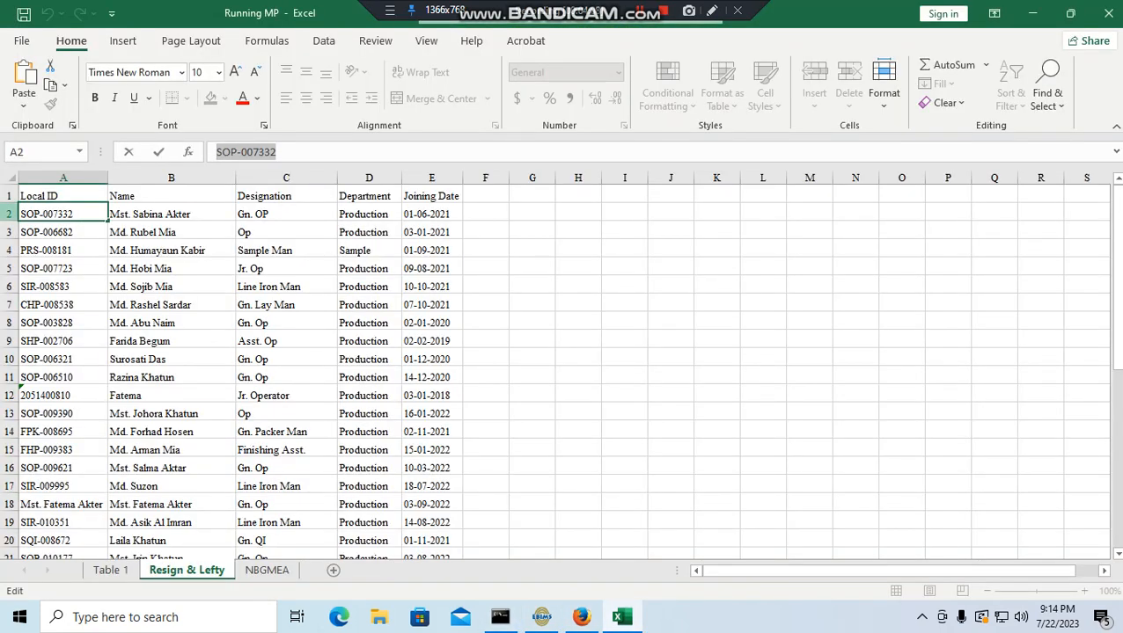
{"action": "left_click", "coordinate": [9, 214]}
{"action": "key", "text": "ctrl+minus"}
{"action": "left_click", "coordinate": [171, 286]}
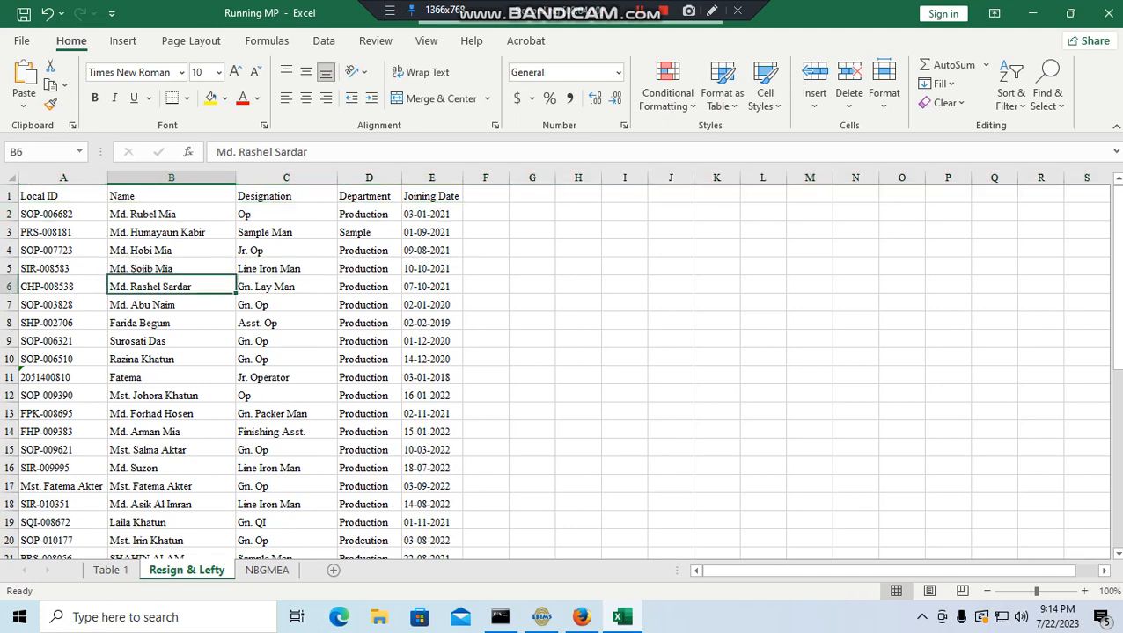
Step: Copy the local ID in cell A2, switch to VPMXpress, and view that employee's profile
{"action": "left_click", "coordinate": [63, 213]}
{"action": "key", "text": "F2"}
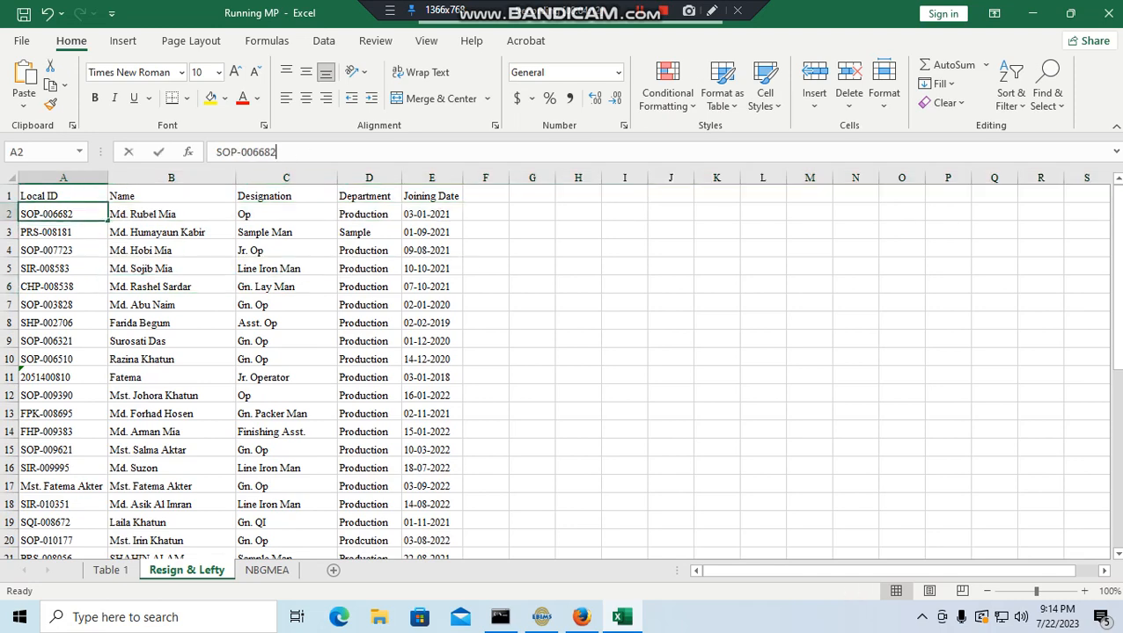
{"action": "key", "text": "alt+Tab"}
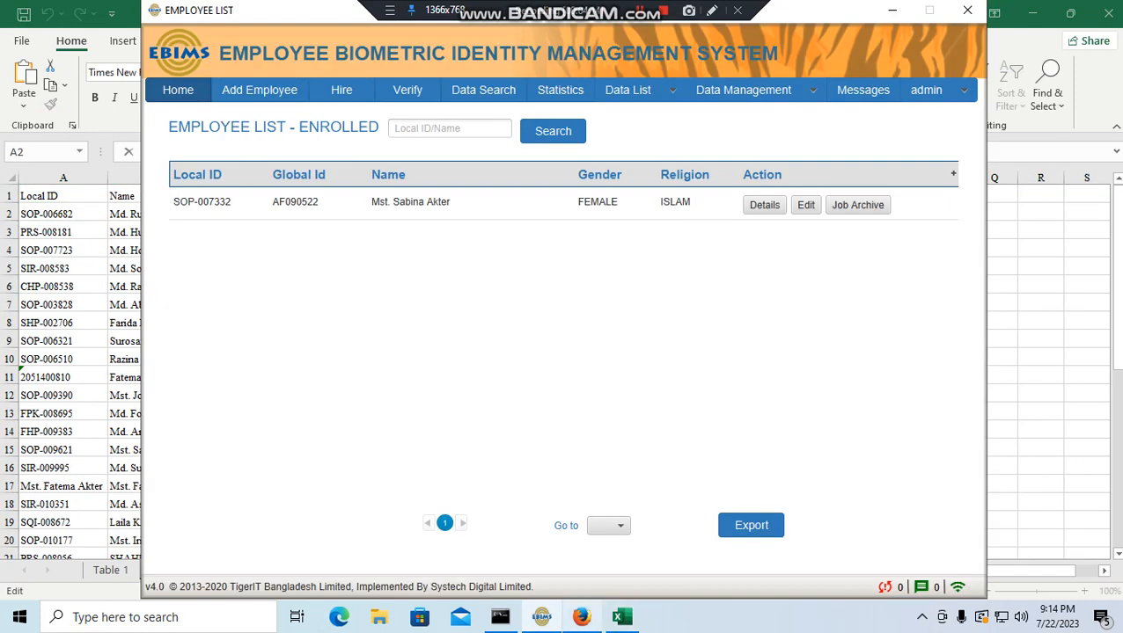
{"action": "key", "text": "alt+Tab"}
{"action": "left_click", "coordinate": [944, 324]}
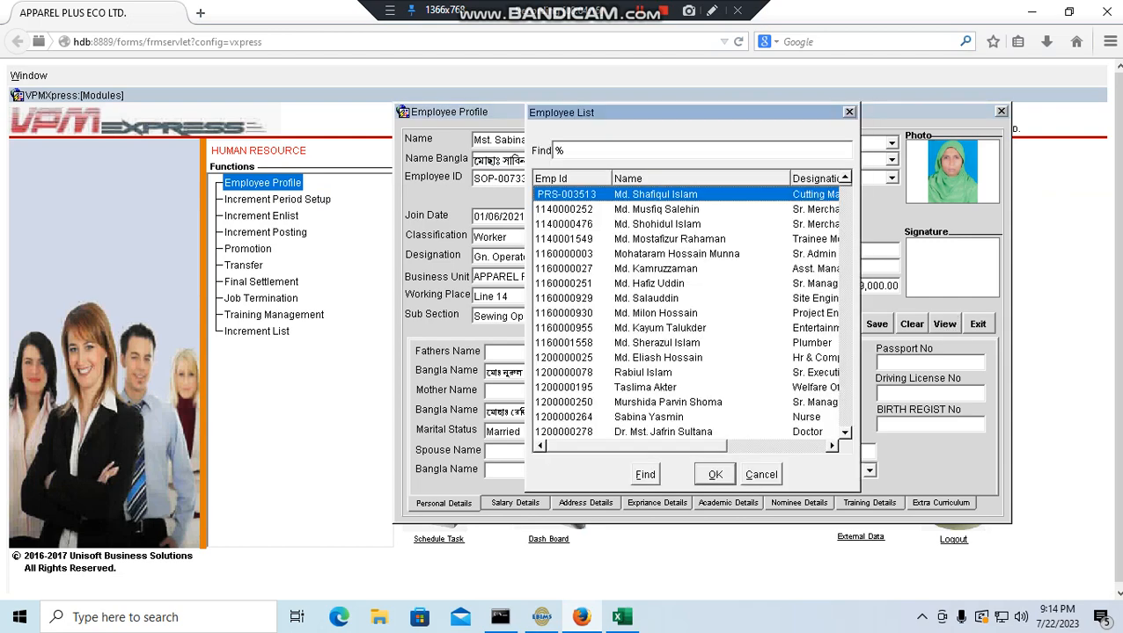
{"action": "key", "text": "ctrl+v"}
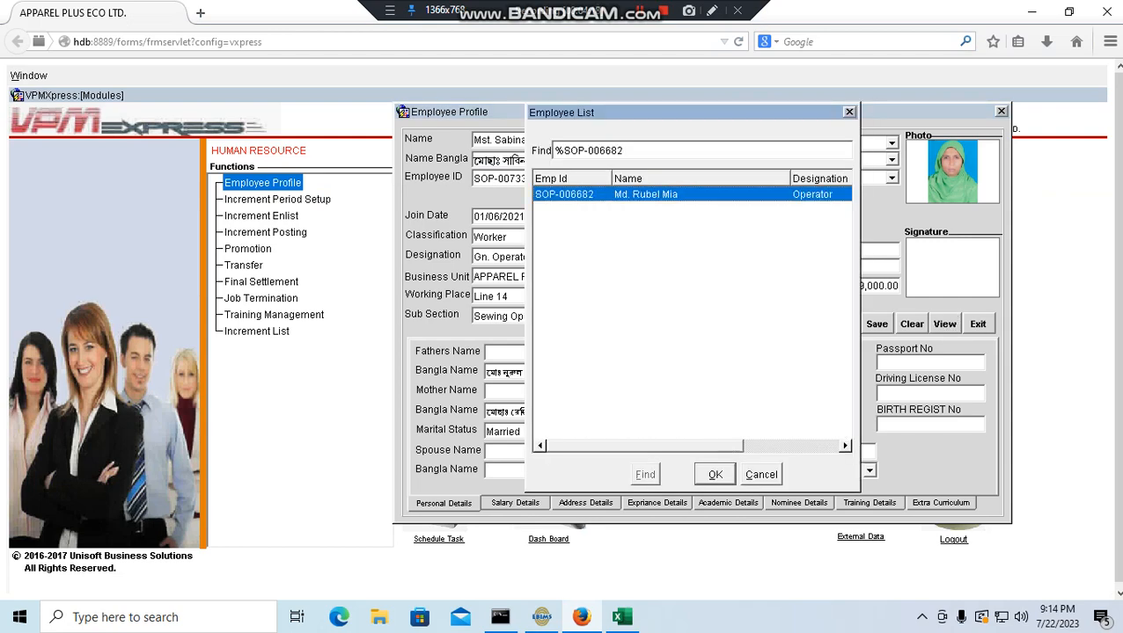
{"action": "key", "text": "Return"}
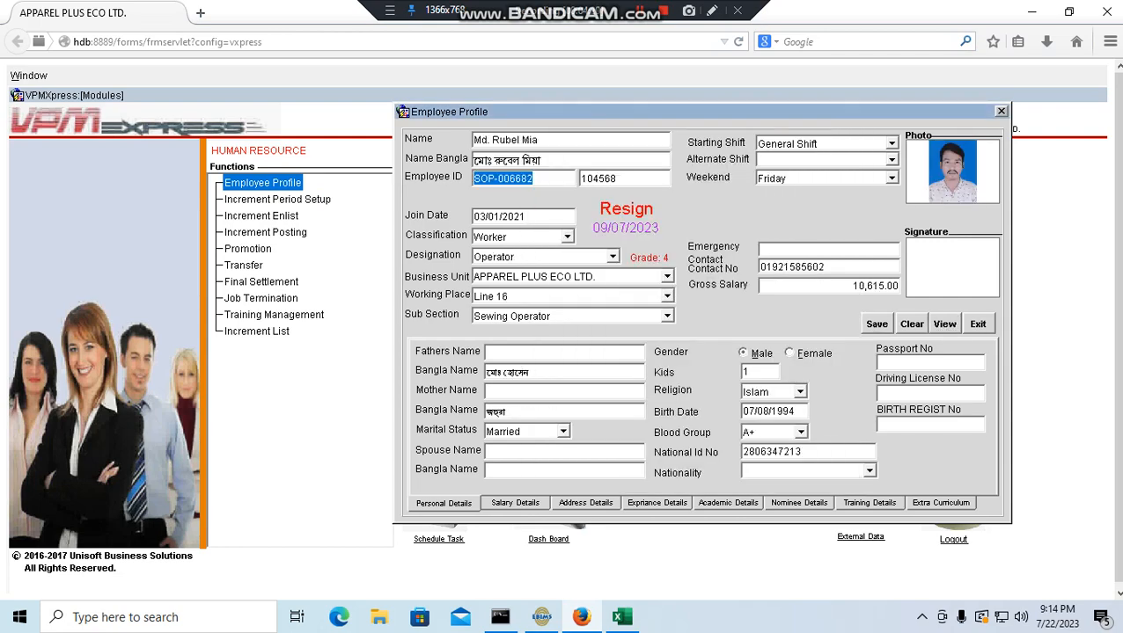
Step: Switch to EBIMS, search by LOCAL ID with the copied ID, and open the employee's job archive record
{"action": "left_click", "coordinate": [541, 616]}
{"action": "right_click", "coordinate": [541, 616]}
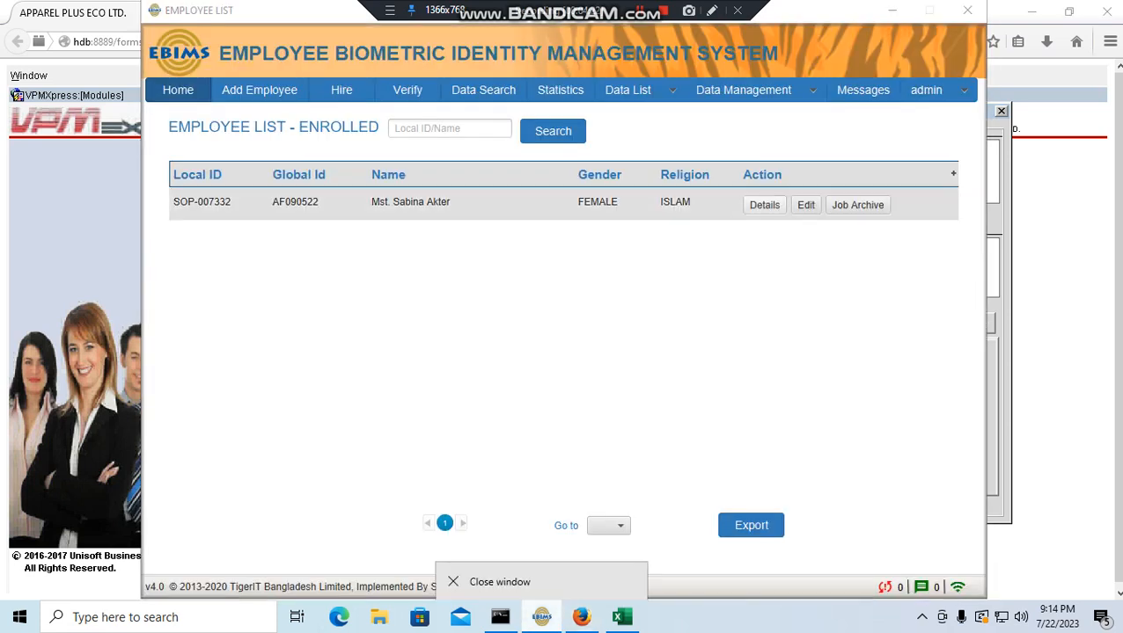
{"action": "left_click", "coordinate": [449, 128]}
{"action": "left_click", "coordinate": [483, 89]}
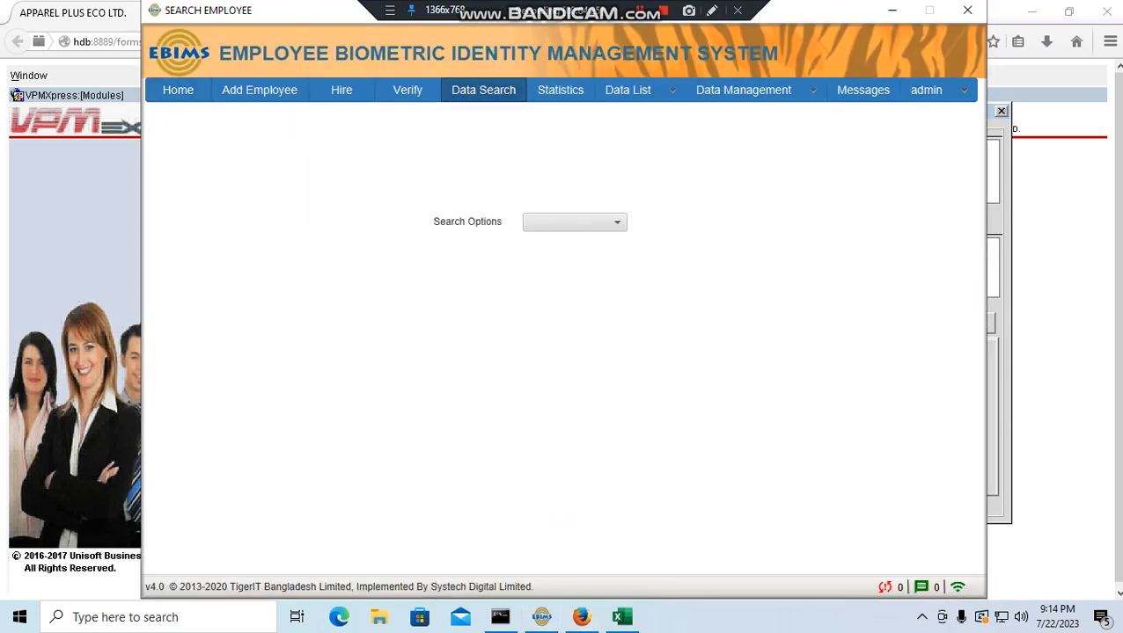
{"action": "left_click", "coordinate": [573, 222]}
{"action": "left_click", "coordinate": [541, 238]}
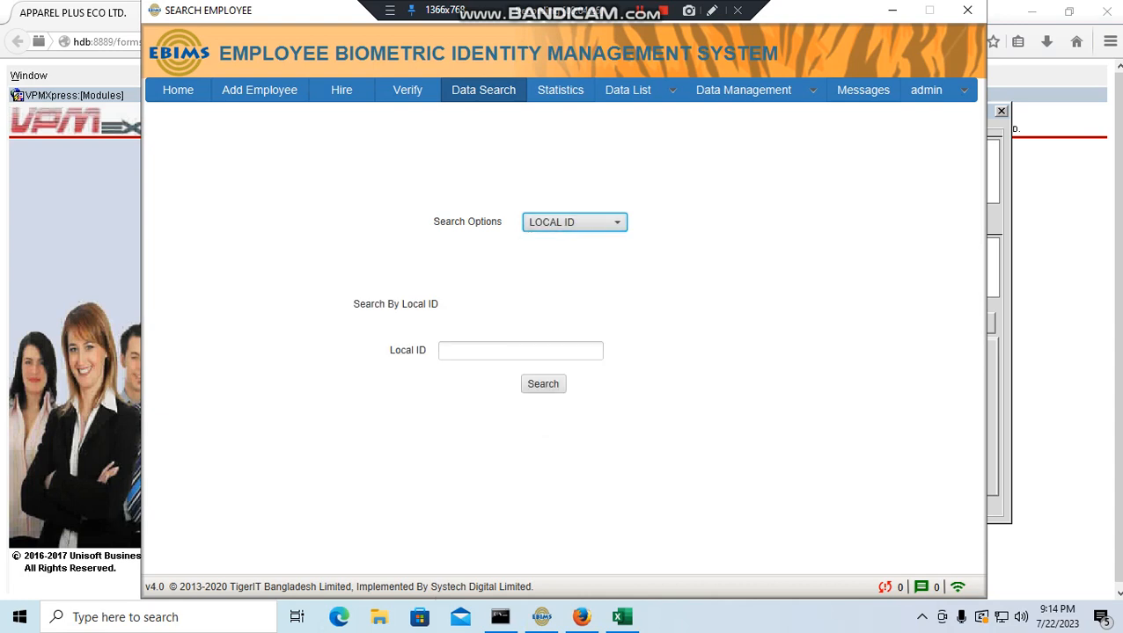
{"action": "left_click", "coordinate": [520, 351]}
{"action": "key", "text": "ctrl+v"}
{"action": "left_click", "coordinate": [543, 385]}
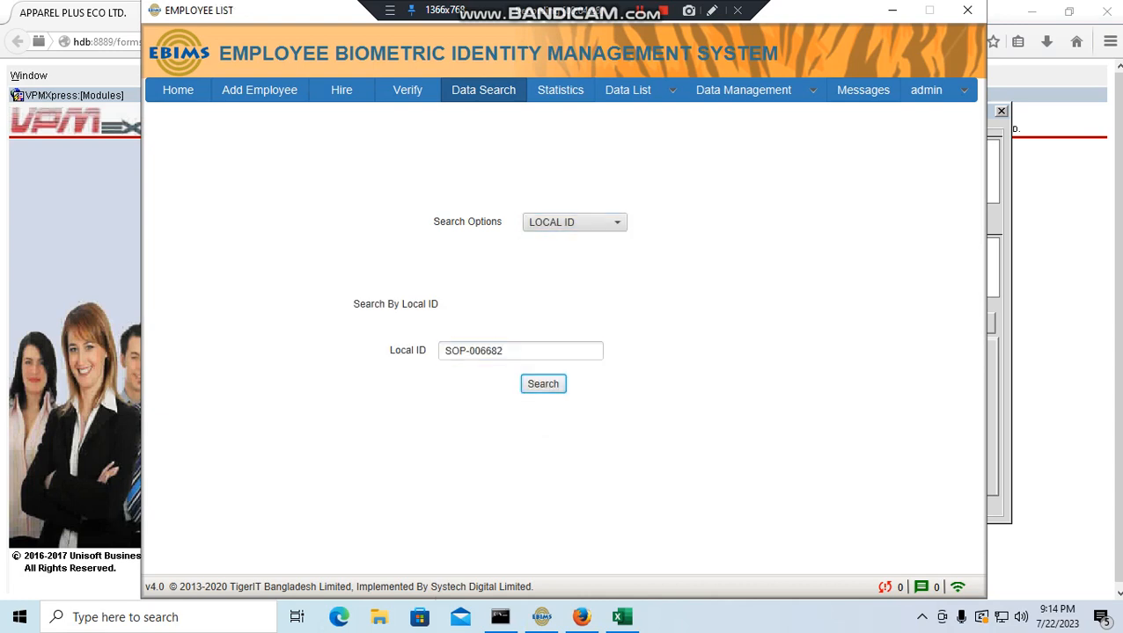
{"action": "left_click", "coordinate": [858, 205]}
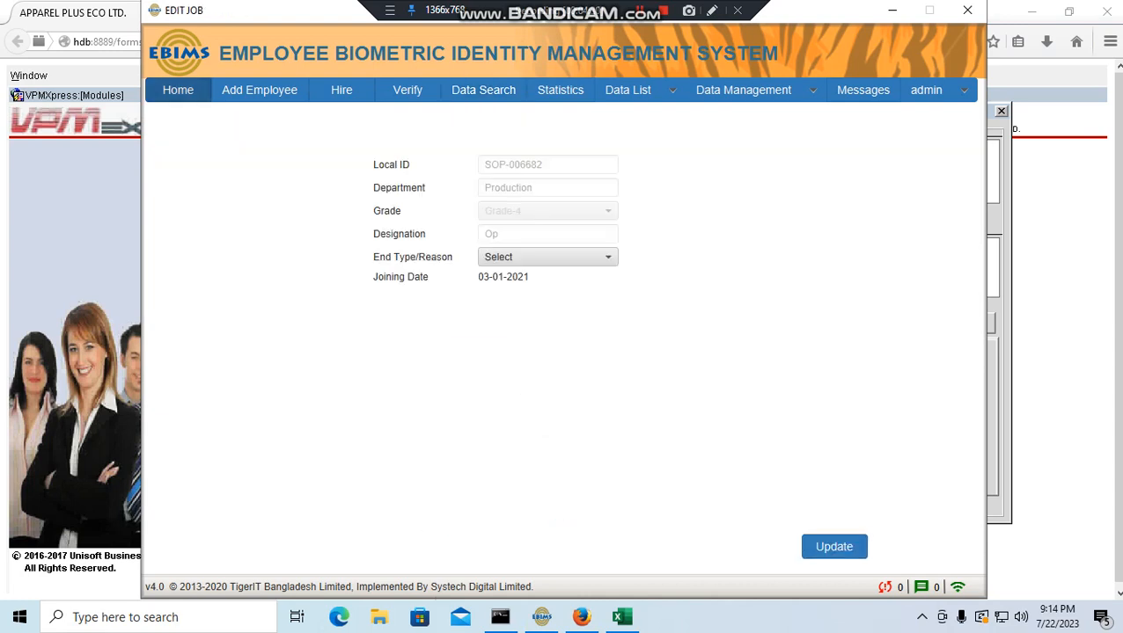
Step: Check the resignation date in VPMXpress, return to EBIMS, and update the job record with reason RESIGN, end date 09-07-2023 and a resignation remark
{"action": "left_click", "coordinate": [580, 617]}
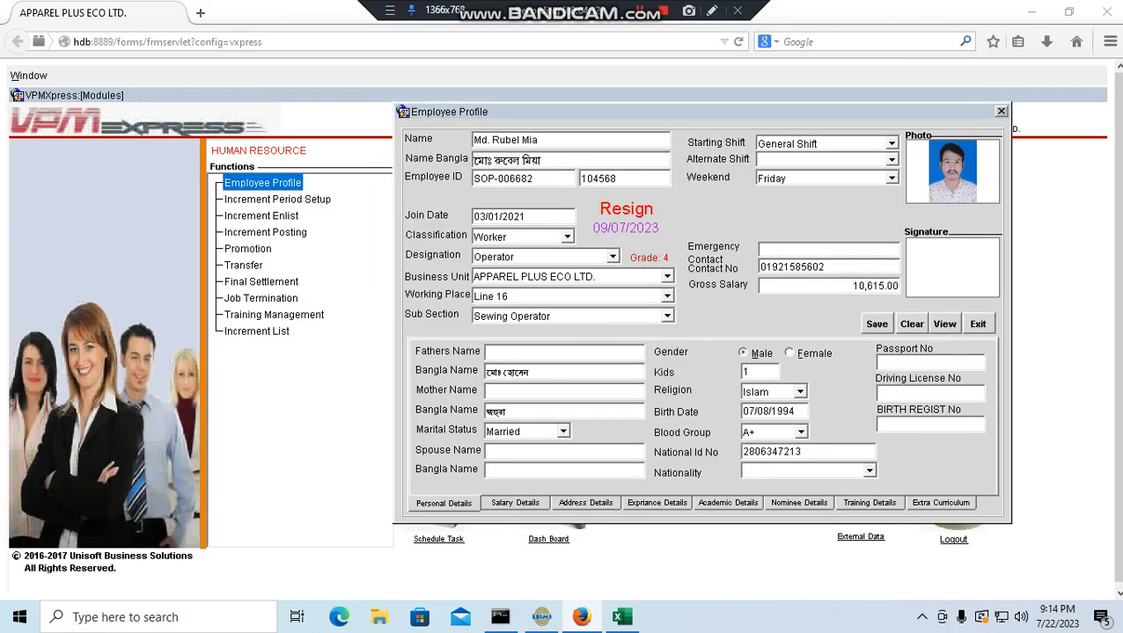
{"action": "left_click", "coordinate": [541, 617]}
{"action": "left_click", "coordinate": [547, 257]}
{"action": "left_click", "coordinate": [502, 295]}
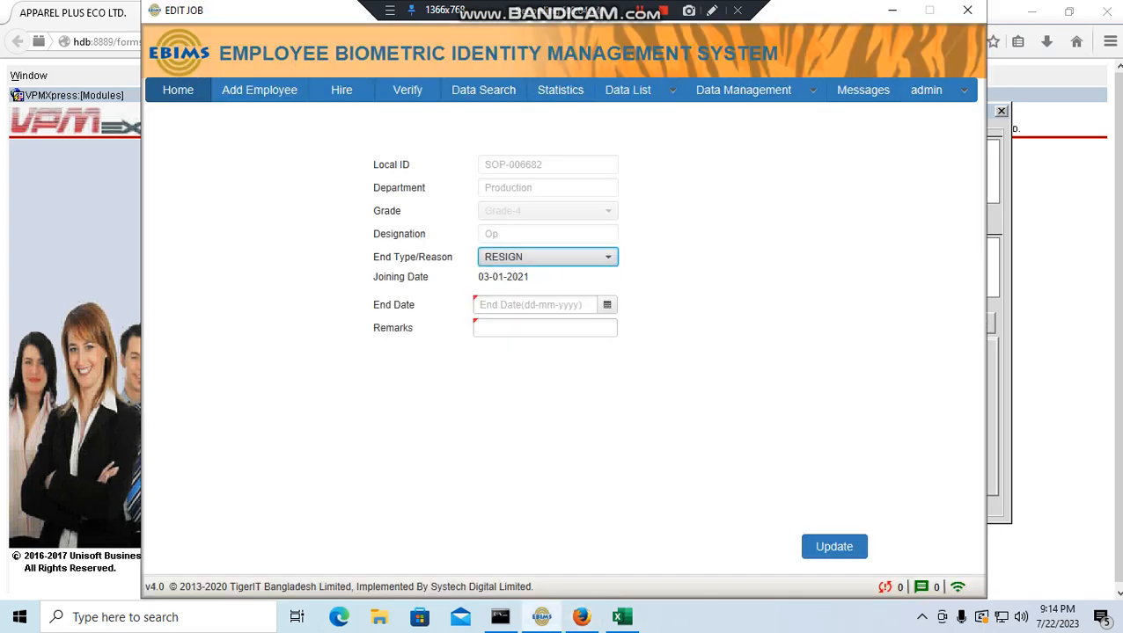
{"action": "left_click", "coordinate": [607, 306]}
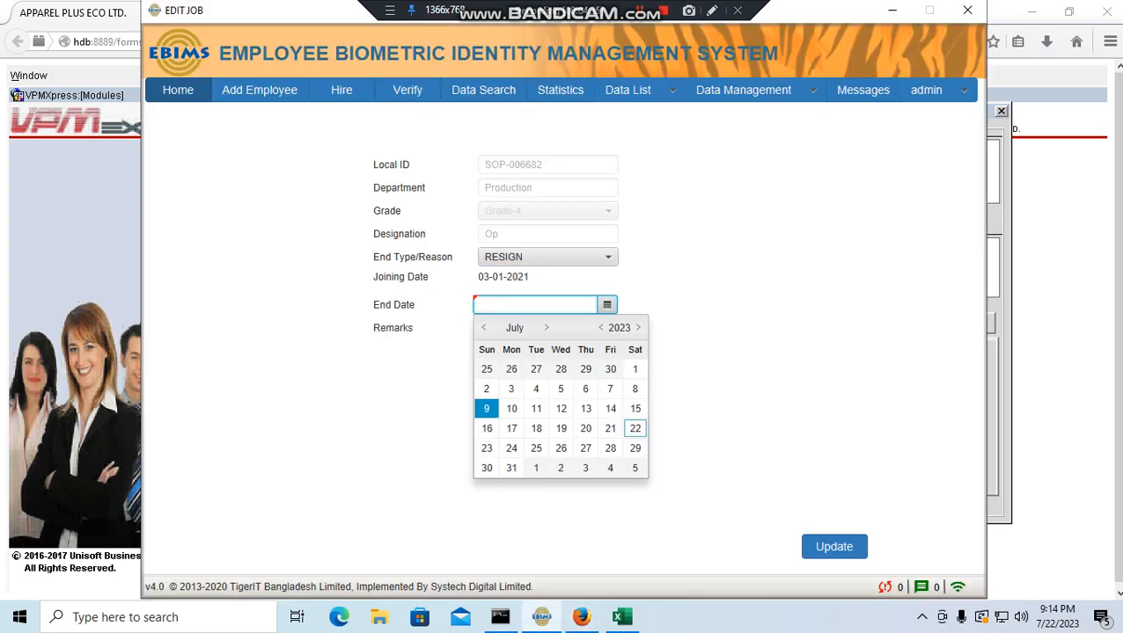
{"action": "left_click", "coordinate": [485, 408]}
{"action": "left_click", "coordinate": [528, 328]}
{"action": "type", "text": "R"}
{"action": "left_click", "coordinate": [834, 547]}
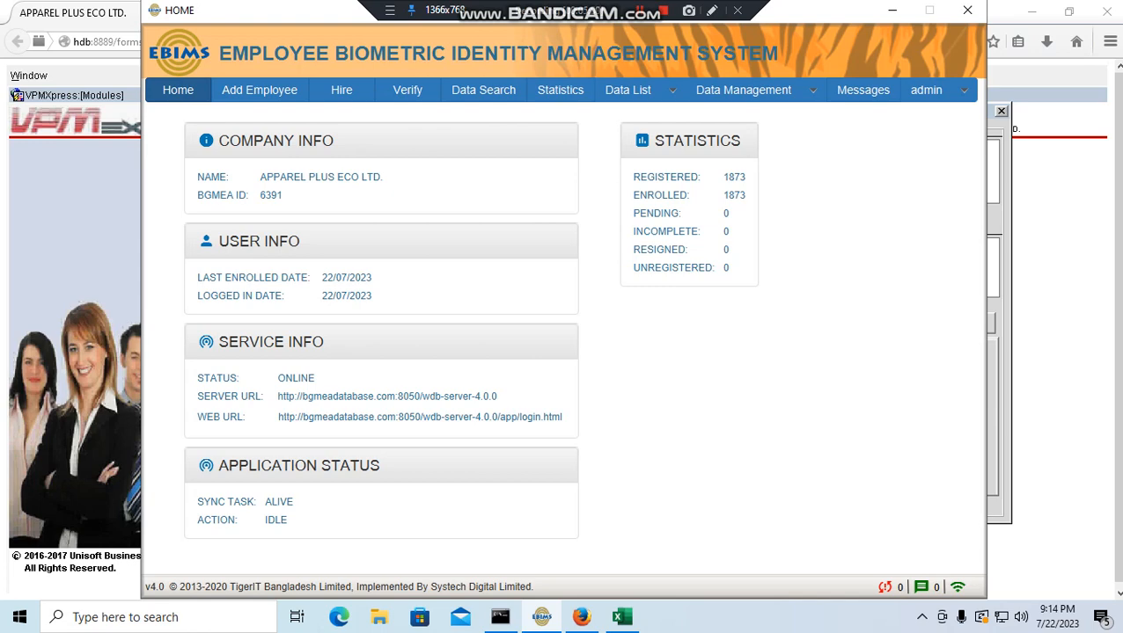
Step: Switch to Excel and delete row 2, the employee whose resignation was just recorded, from the Resign & Lefty sheet
{"action": "left_click", "coordinate": [622, 616]}
{"action": "left_click", "coordinate": [369, 378]}
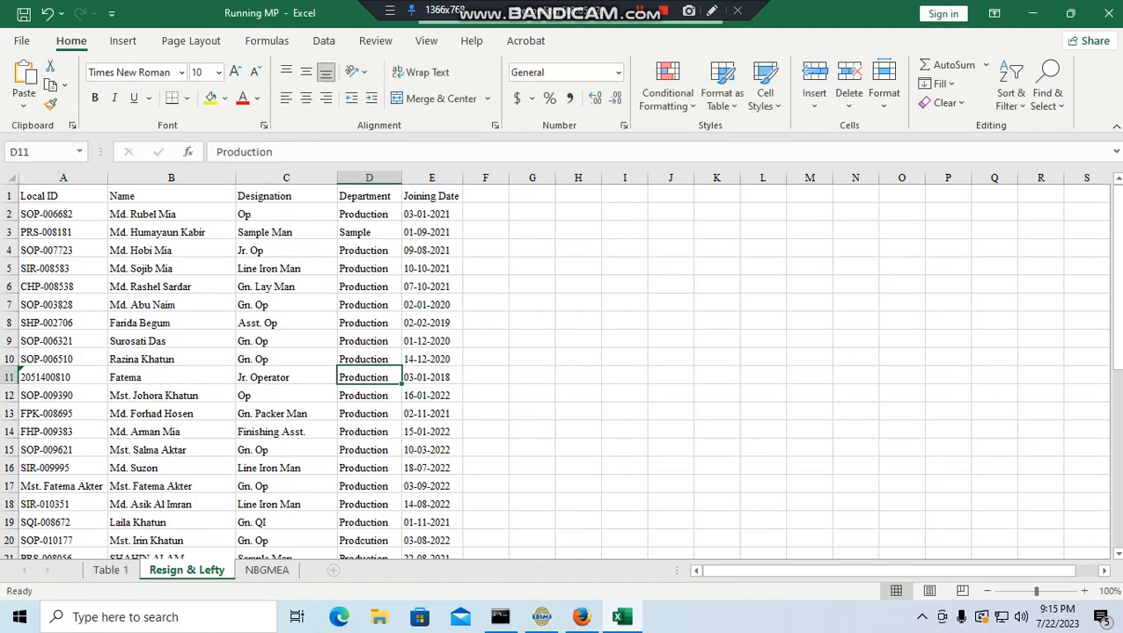
{"action": "left_click", "coordinate": [8, 214]}
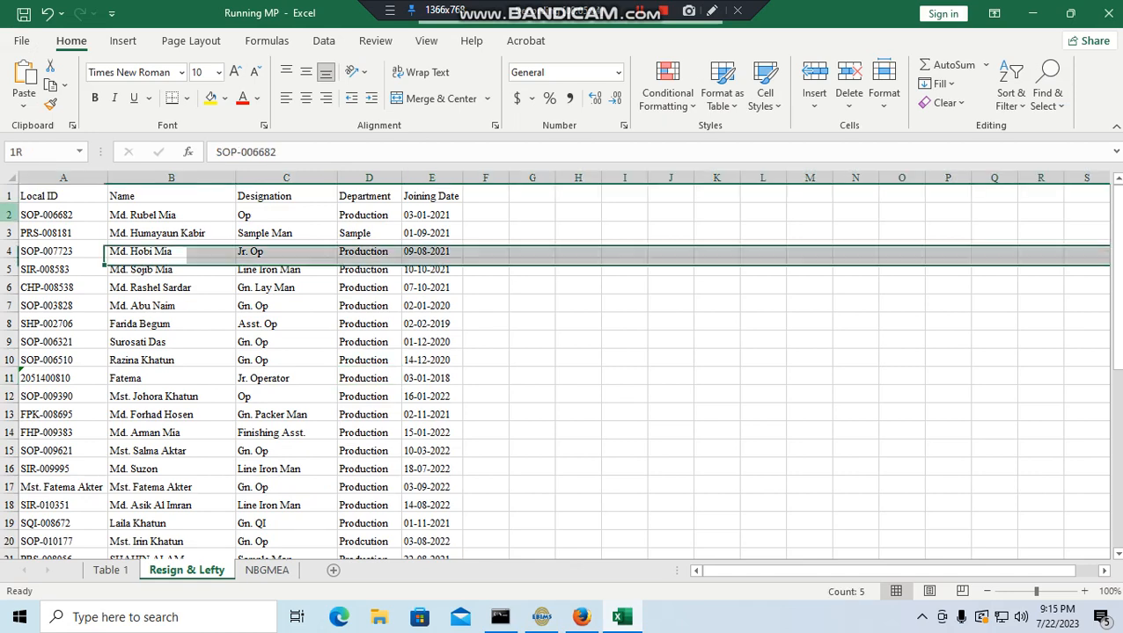
{"action": "key", "text": "ctrl+minus"}
{"action": "left_click", "coordinate": [172, 323]}
Step: Copy the local ID in cell A2 and view that employee's profile in VPMXpress, selecting the employee ID
{"action": "left_click", "coordinate": [63, 214]}
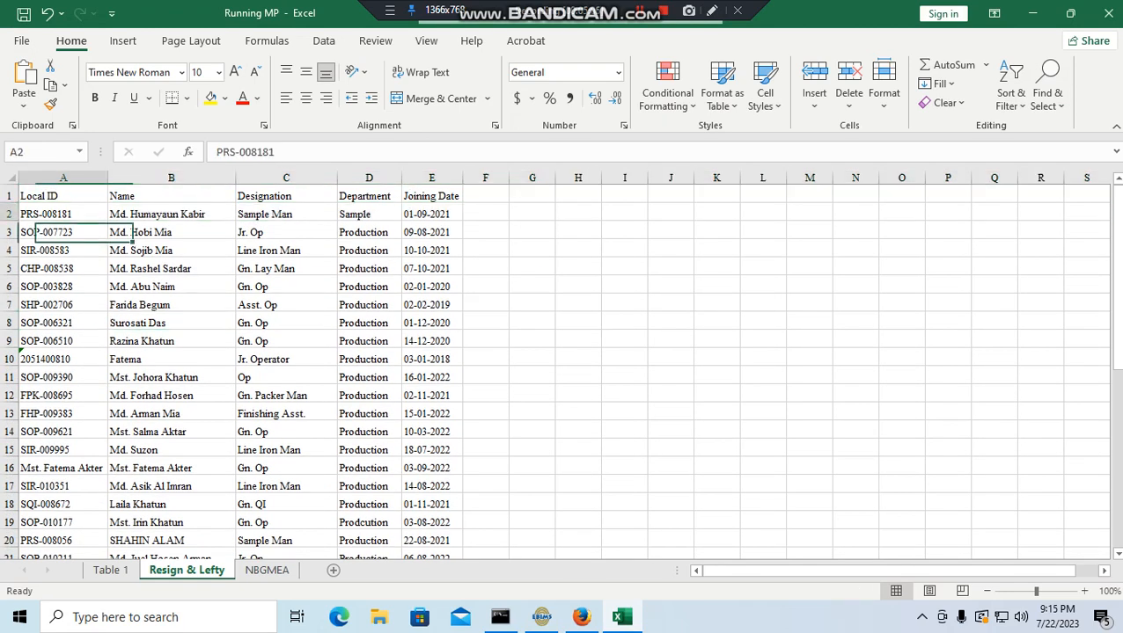
{"action": "left_click_drag", "start_coordinate": [277, 153], "coordinate": [215, 152]}
{"action": "key", "text": "ctrl+c"}
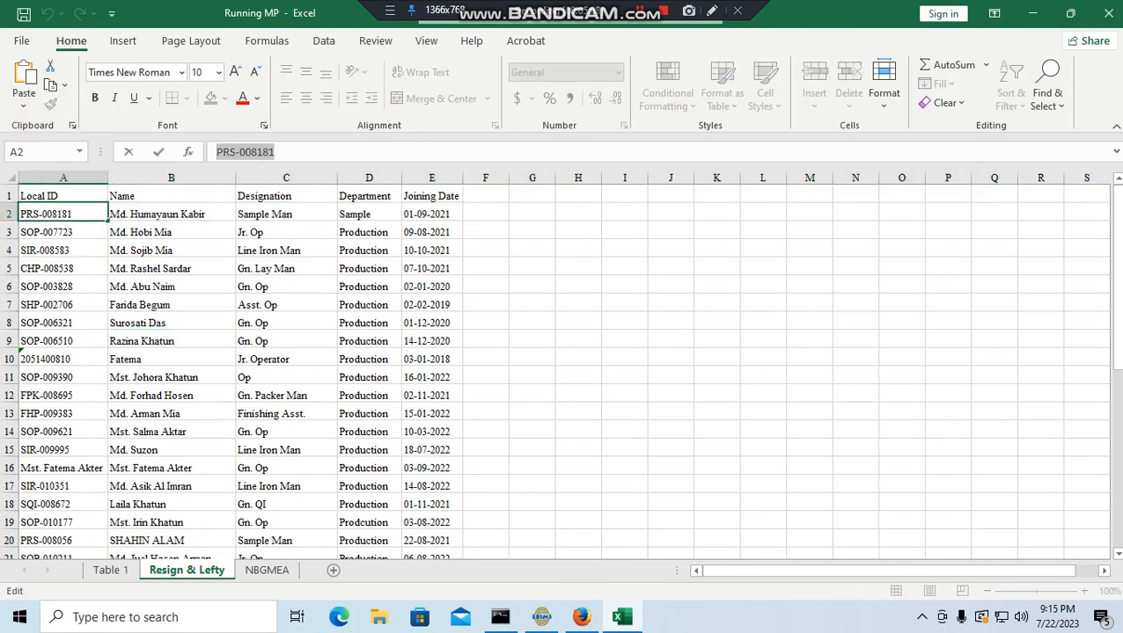
{"action": "left_click", "coordinate": [541, 618]}
{"action": "left_click", "coordinate": [581, 617]}
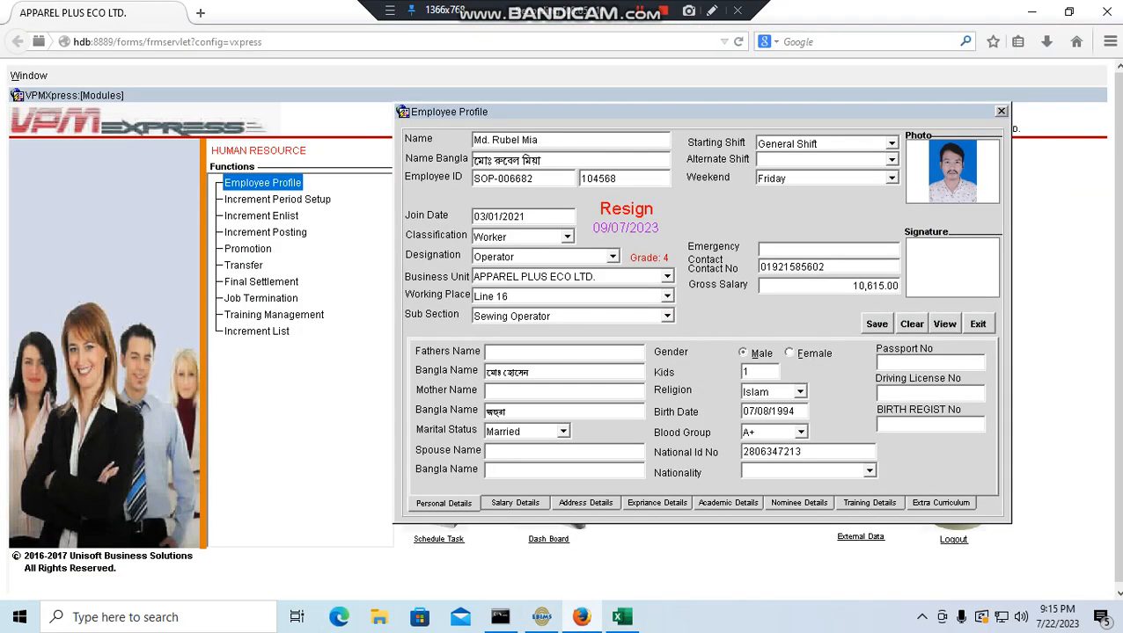
{"action": "left_click", "coordinate": [944, 324]}
{"action": "key", "text": "ctrl+v"}
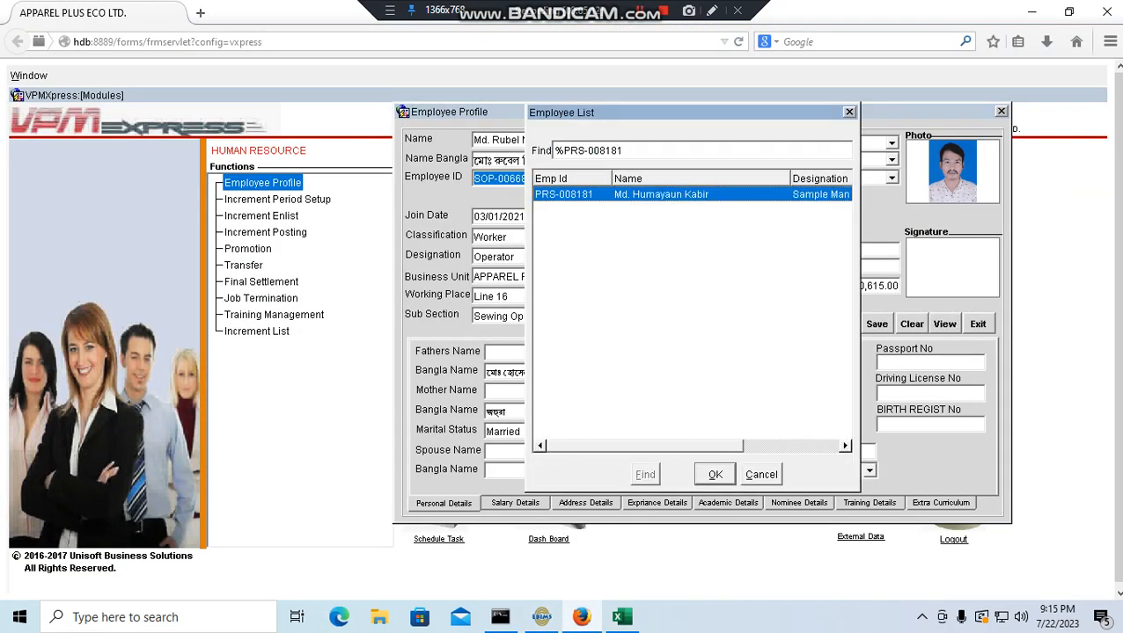
{"action": "left_click", "coordinate": [711, 473]}
{"action": "double_click", "coordinate": [503, 179]}
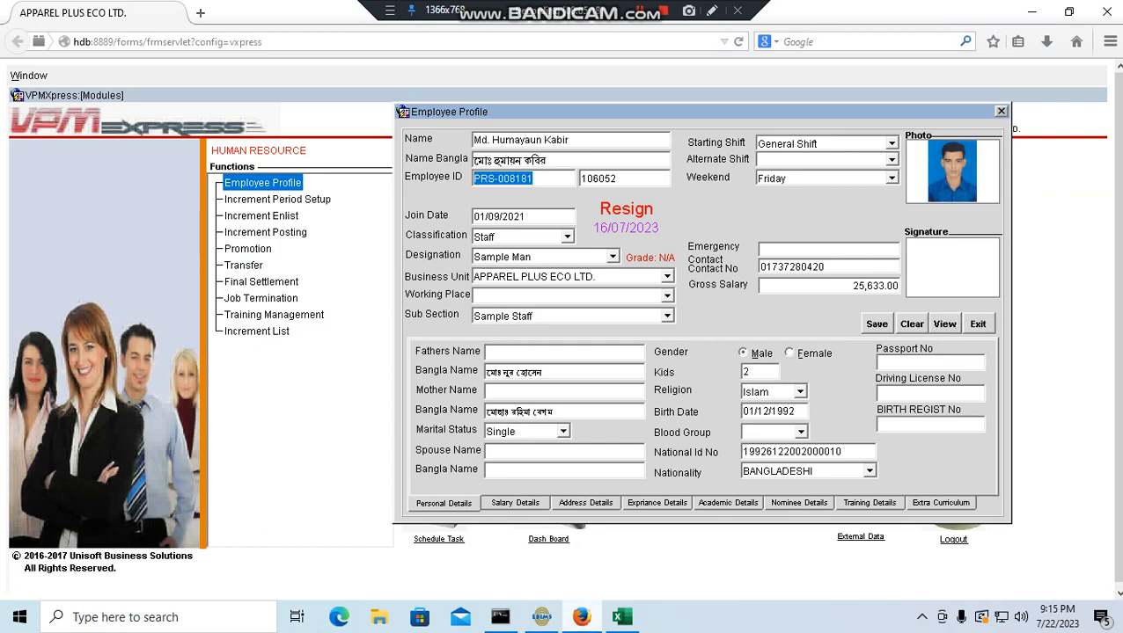
Step: Switch to EBIMS, search by LOCAL ID with the copied ID, and open the matching employee's job archive record
{"action": "left_click", "coordinate": [541, 617]}
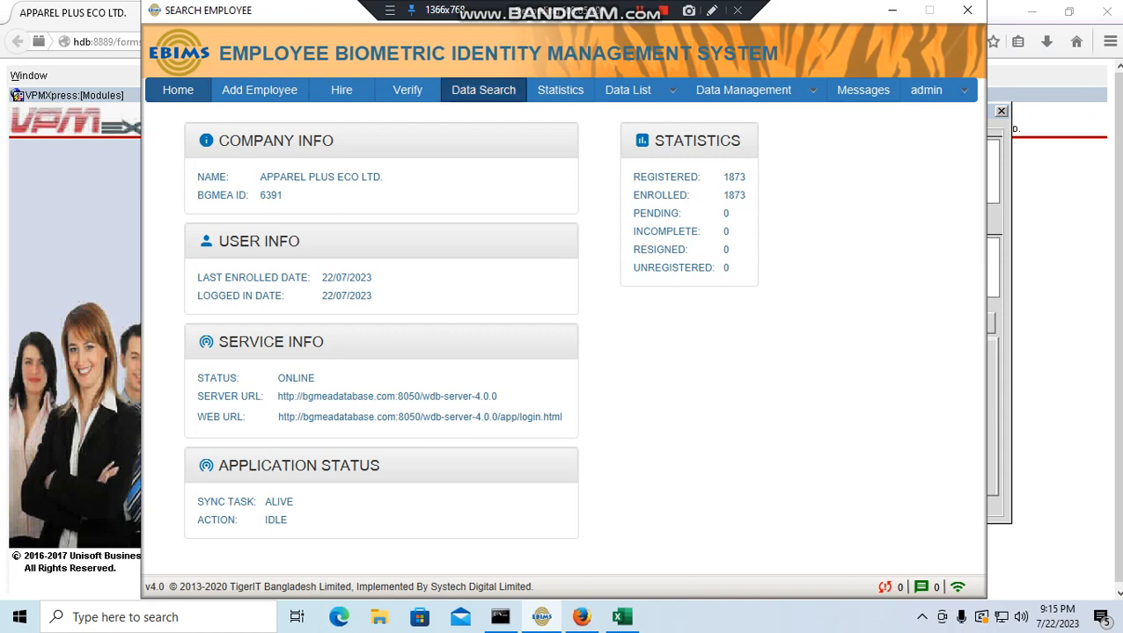
{"action": "left_click", "coordinate": [483, 91]}
{"action": "left_click", "coordinate": [574, 221]}
{"action": "left_click", "coordinate": [563, 242]}
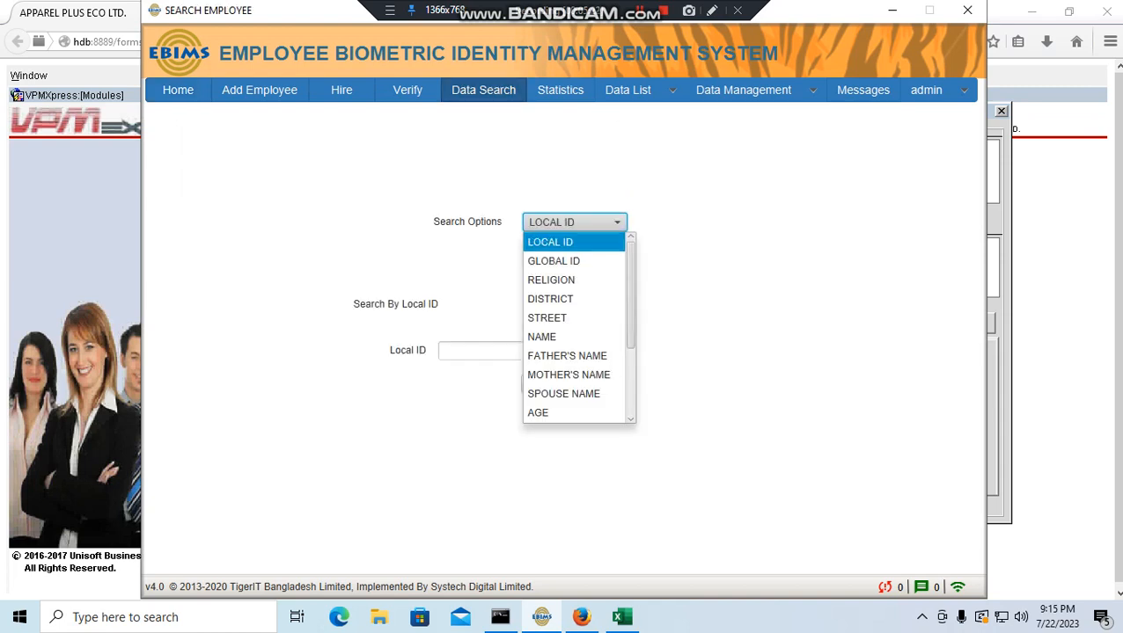
{"action": "left_click", "coordinate": [519, 351]}
{"action": "key", "text": "ctrl+v"}
{"action": "left_click", "coordinate": [543, 384]}
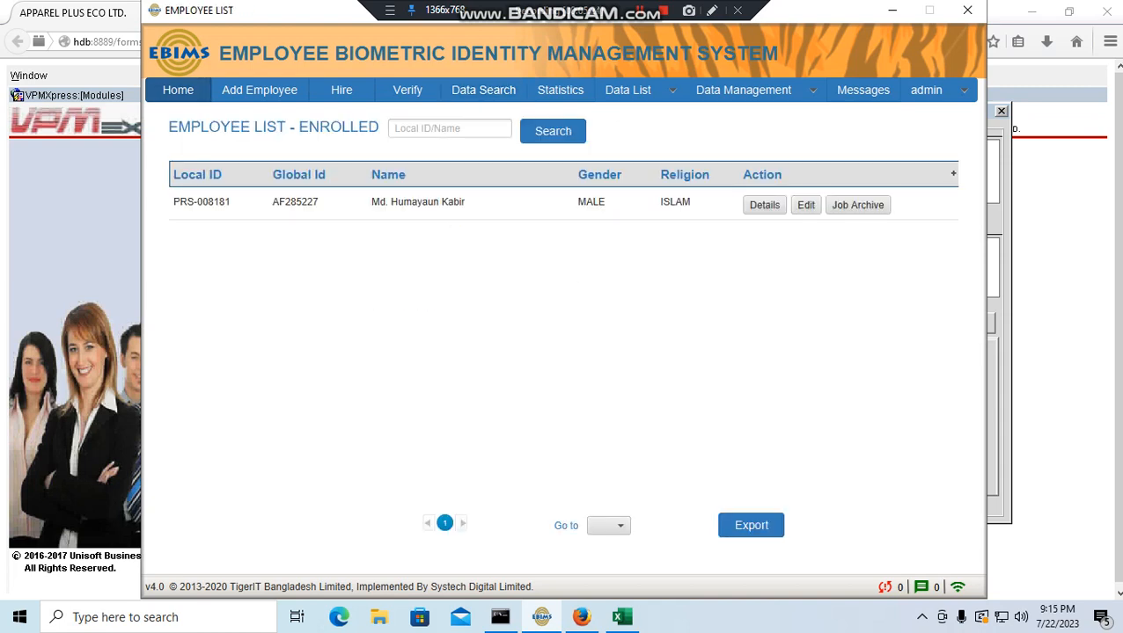
{"action": "left_click", "coordinate": [857, 205]}
Step: Set the end reason to RESIGN, the end date to 16-07-2023 and the remarks to Resign, and update the job record
{"action": "left_click", "coordinate": [548, 257]}
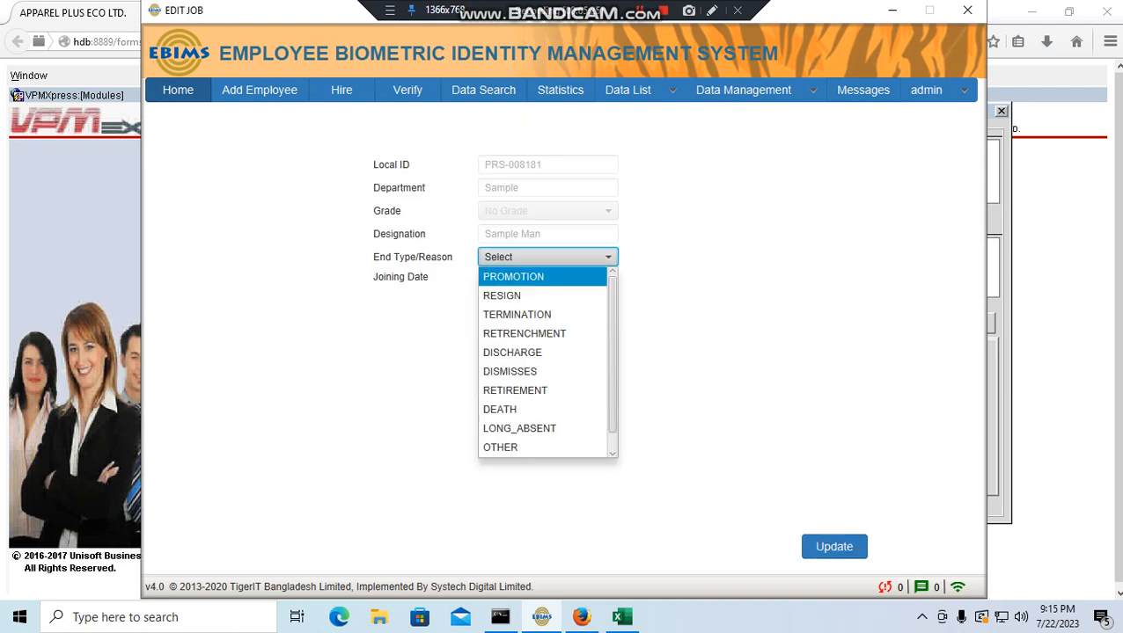
{"action": "left_click", "coordinate": [501, 295]}
{"action": "left_click", "coordinate": [607, 305]}
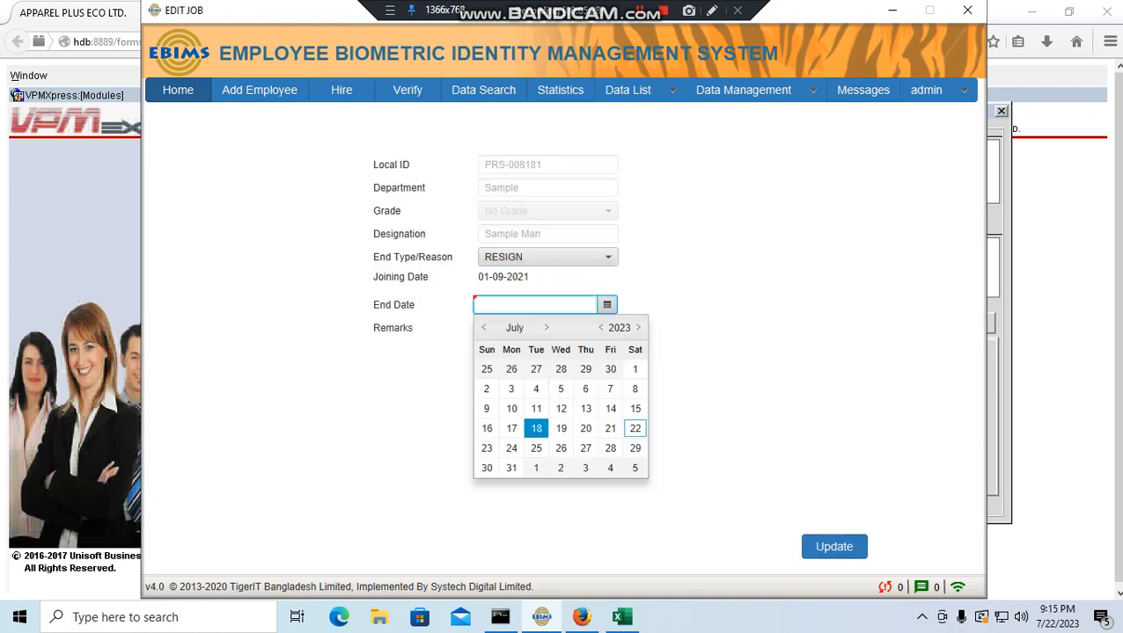
{"action": "left_click", "coordinate": [511, 428]}
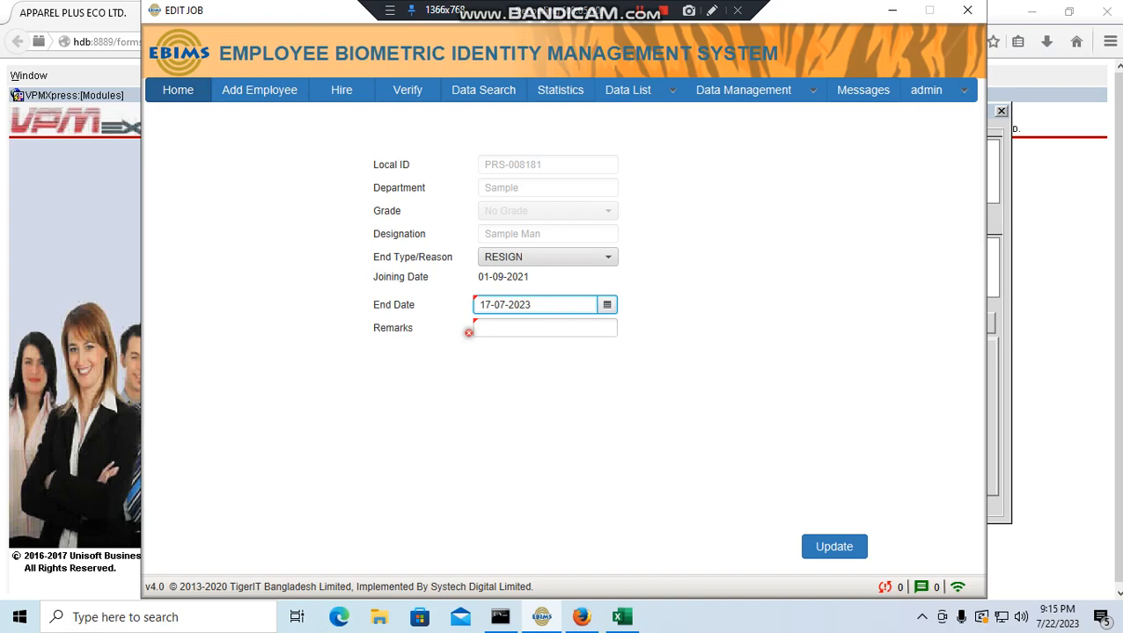
{"action": "left_click", "coordinate": [607, 305]}
{"action": "left_click", "coordinate": [486, 429]}
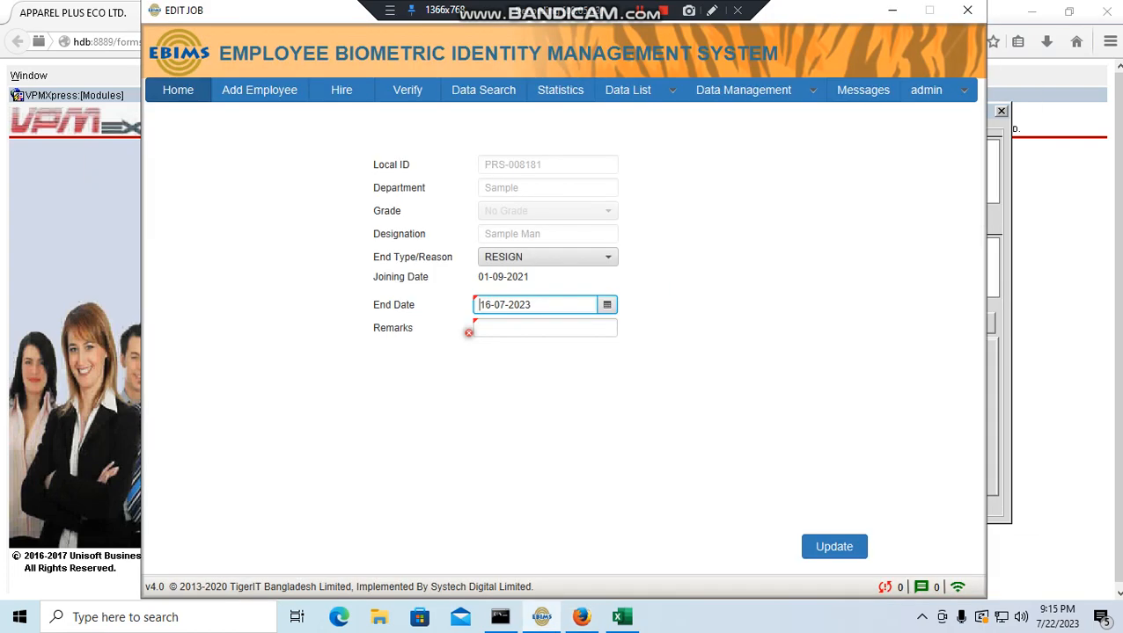
{"action": "left_click", "coordinate": [544, 328]}
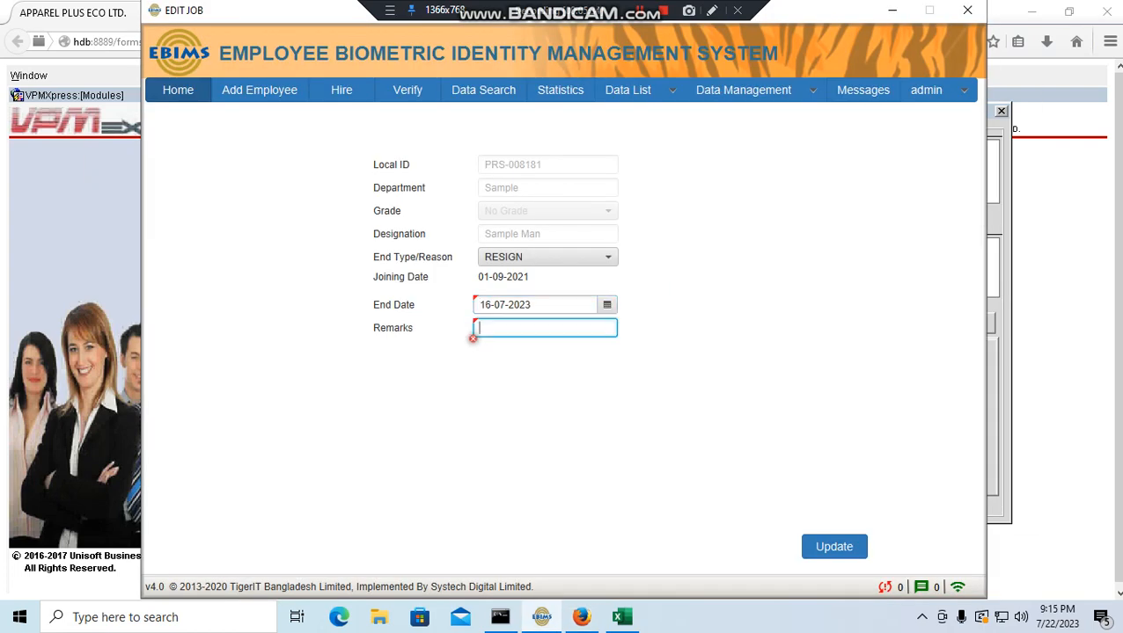
{"action": "type", "text": "Resign"}
{"action": "key", "text": "Tab"}
{"action": "key", "text": "Return"}
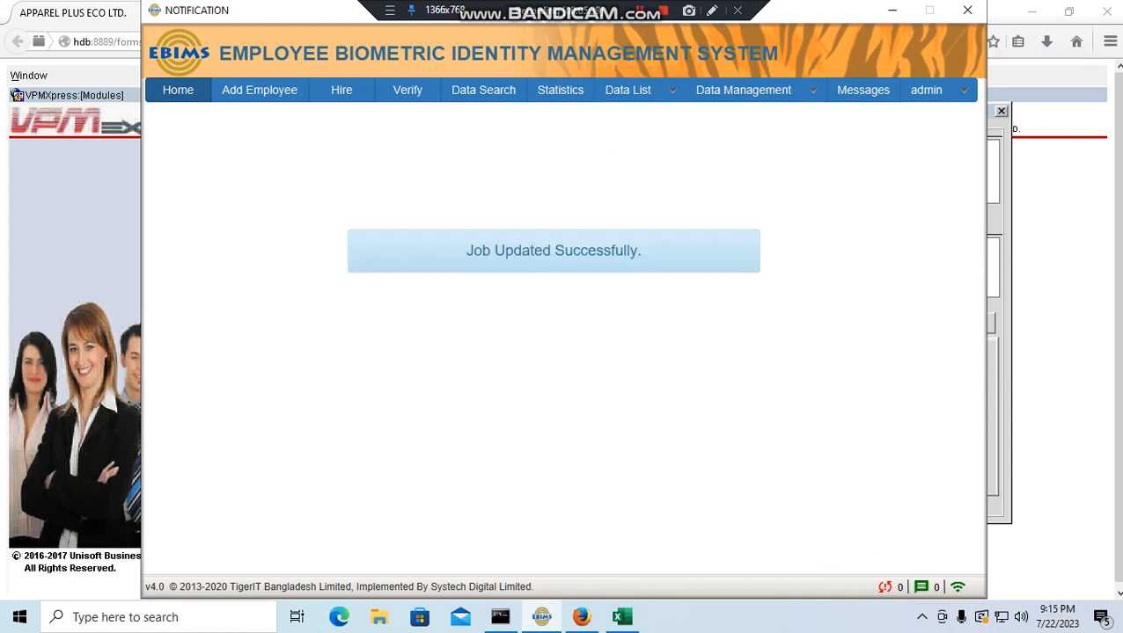